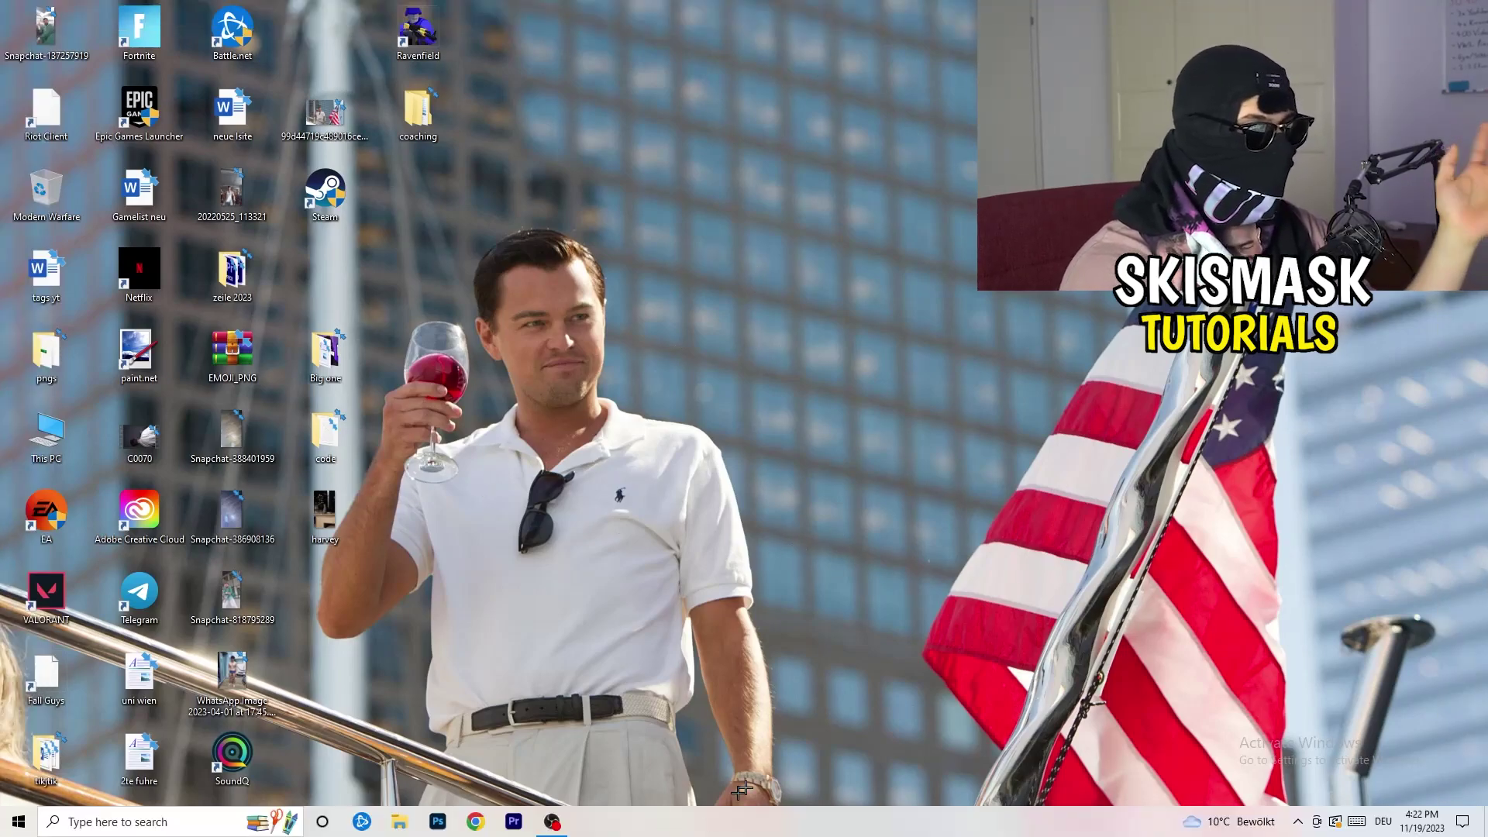
- Open Task Manager full-screen on the Performance tab to view the Ethernet graph (IPv4 10.0.0.14)
right_click(719, 829)
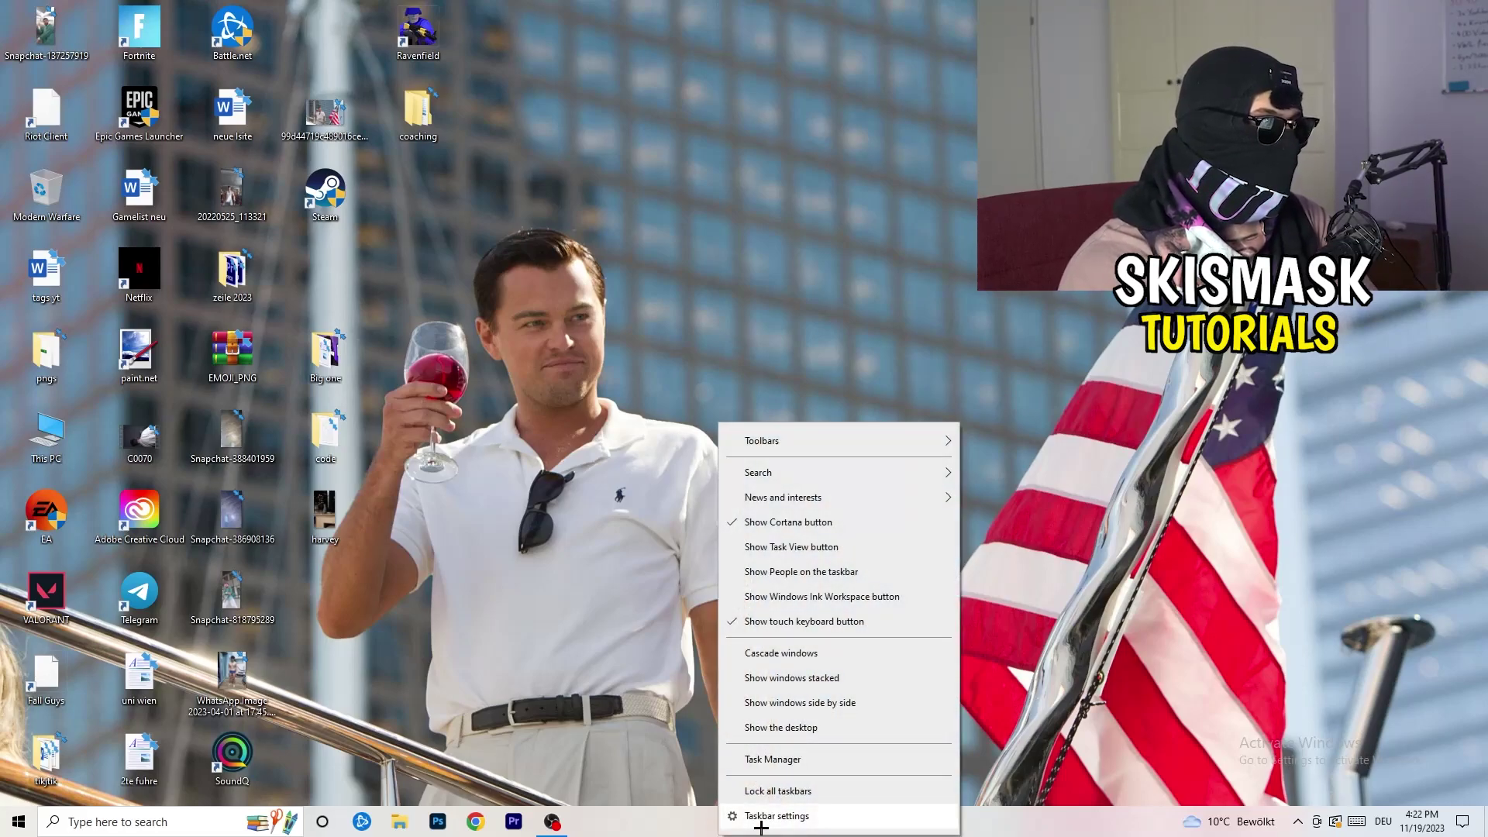
click(773, 759)
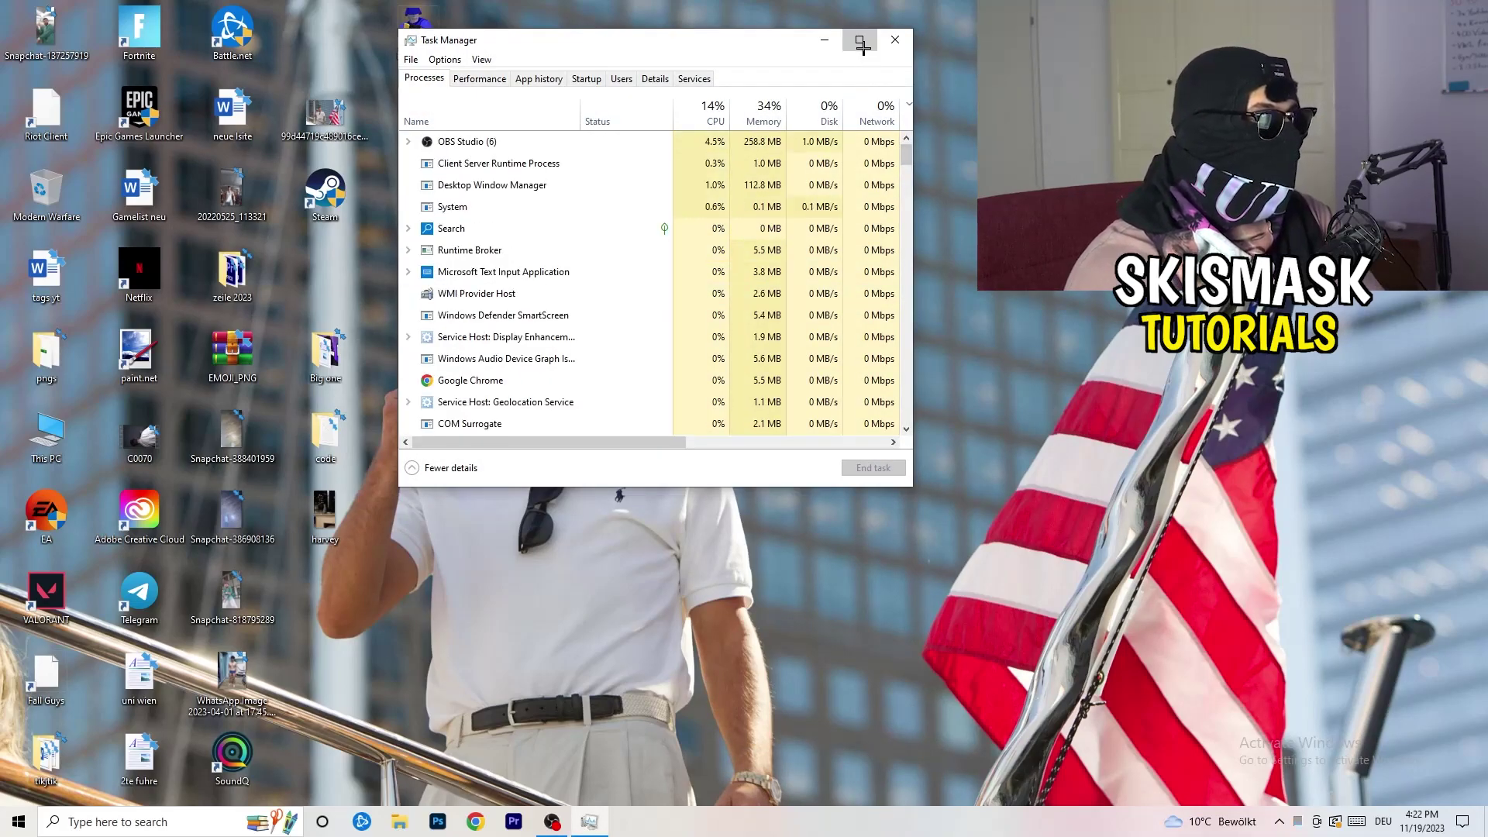
click(867, 37)
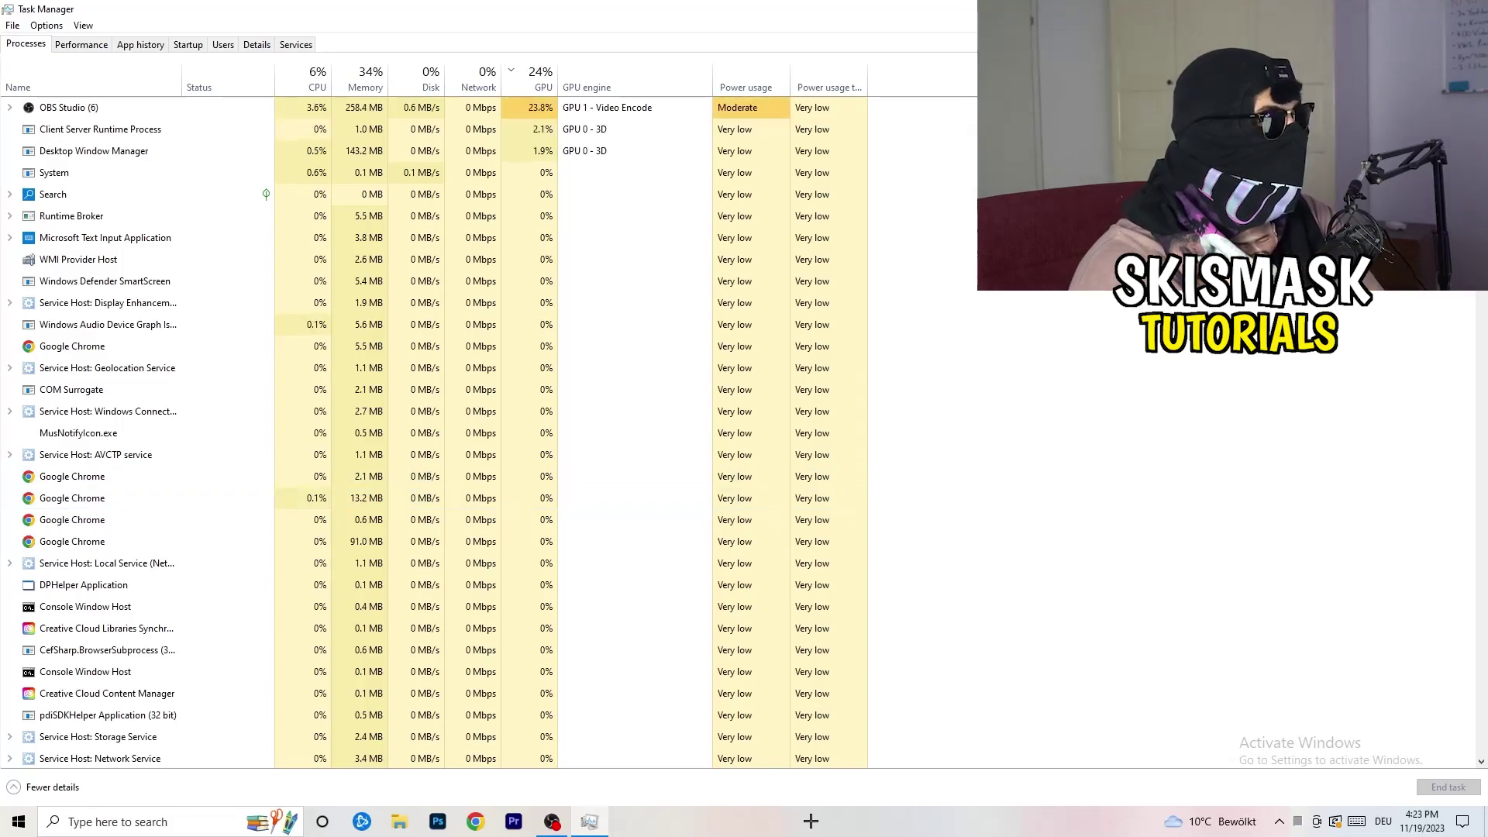
click(85, 46)
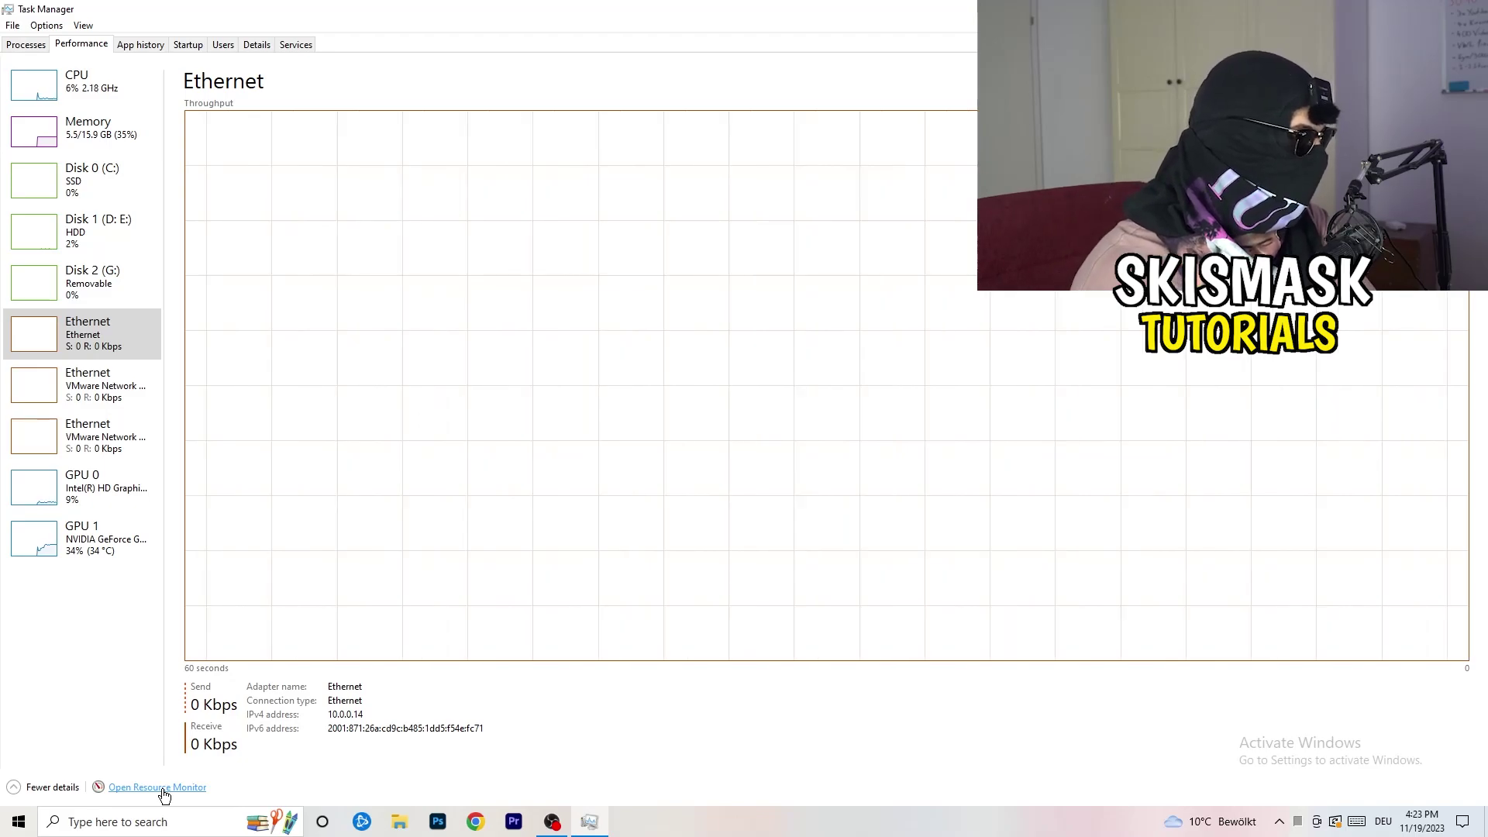
click(771, 45)
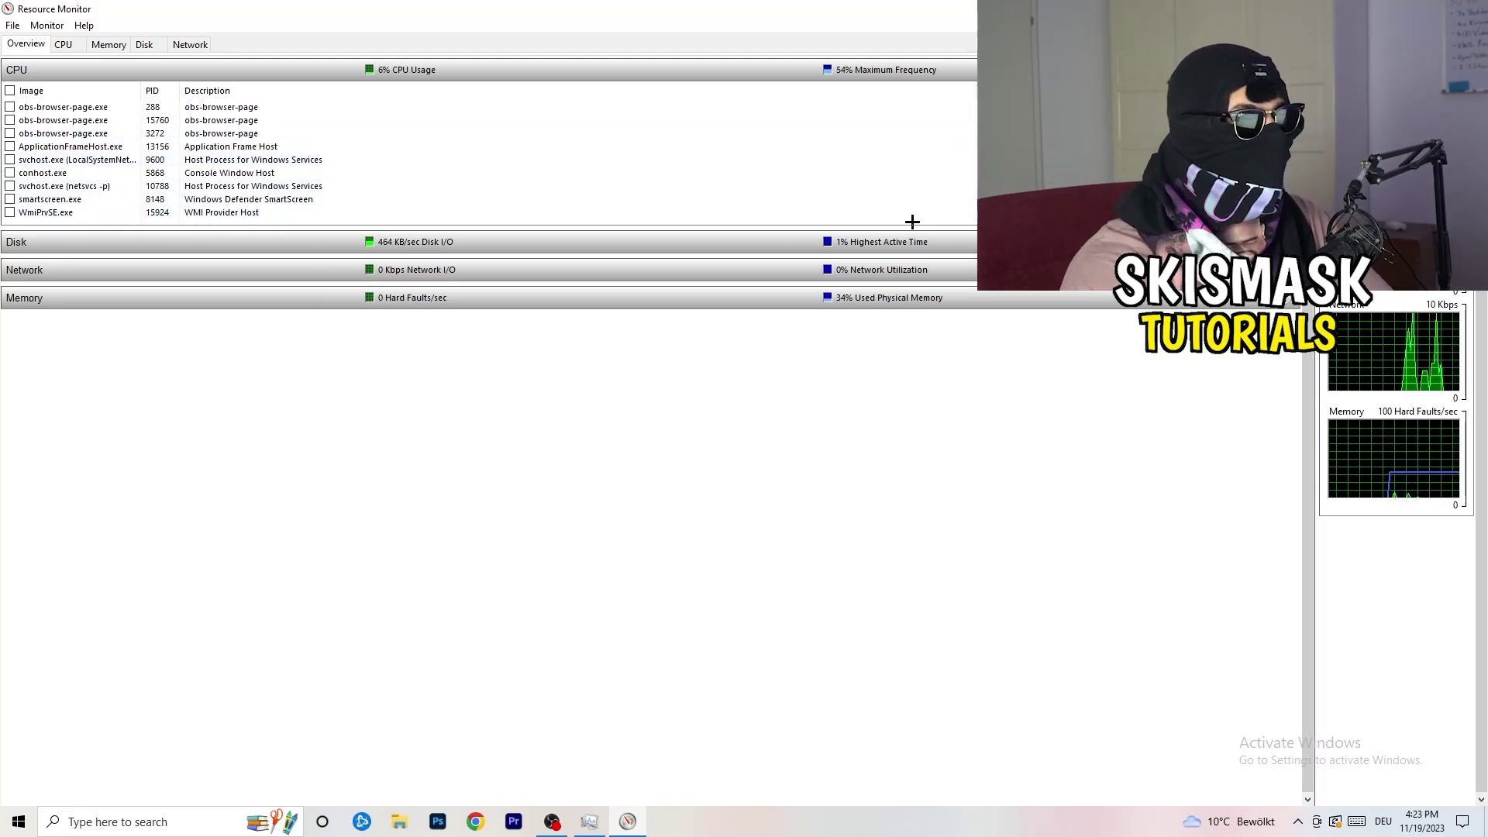
right_click(885, 173)
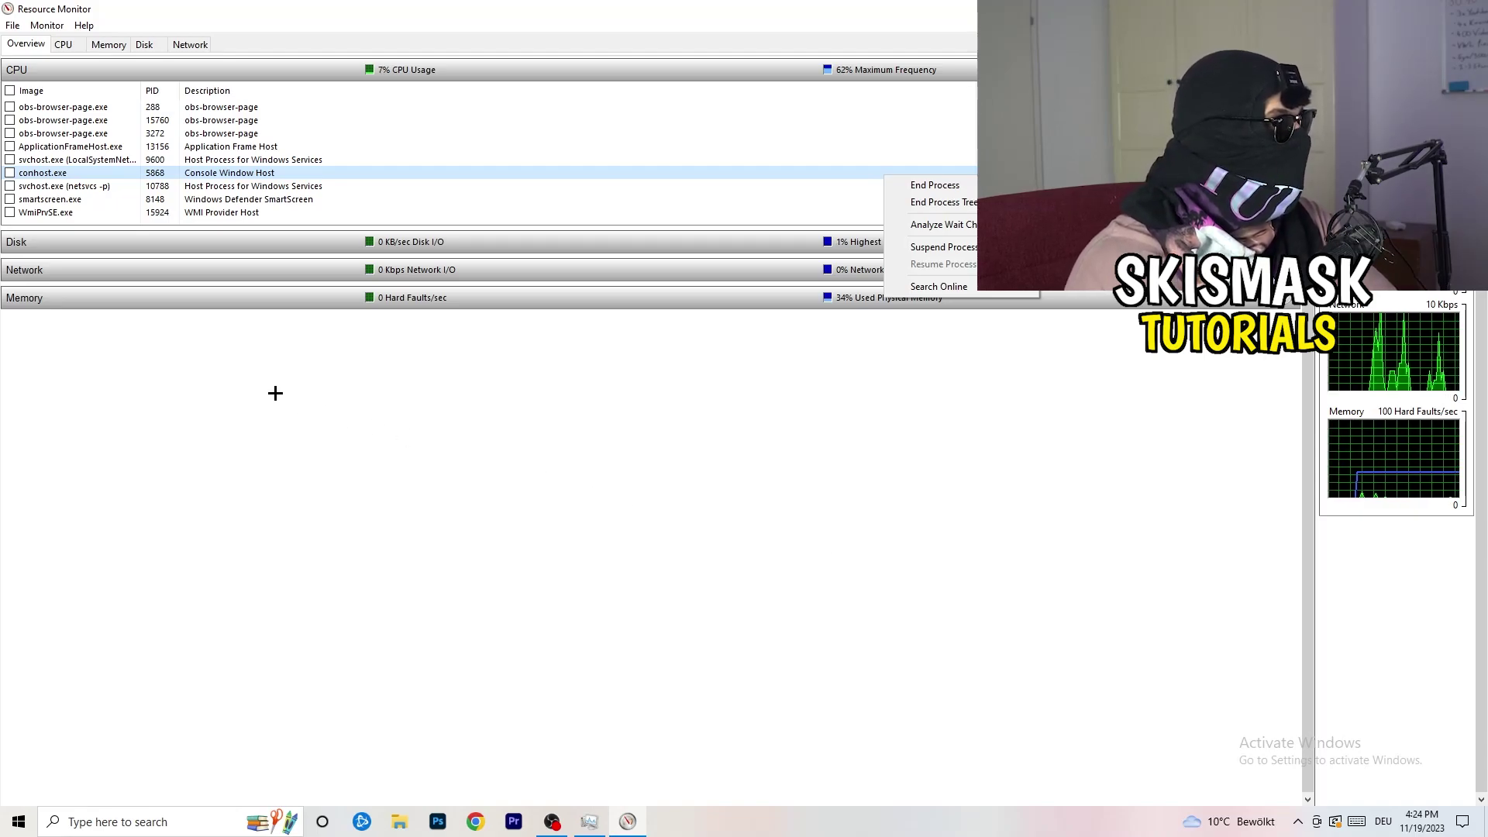
click(121, 31)
click(192, 44)
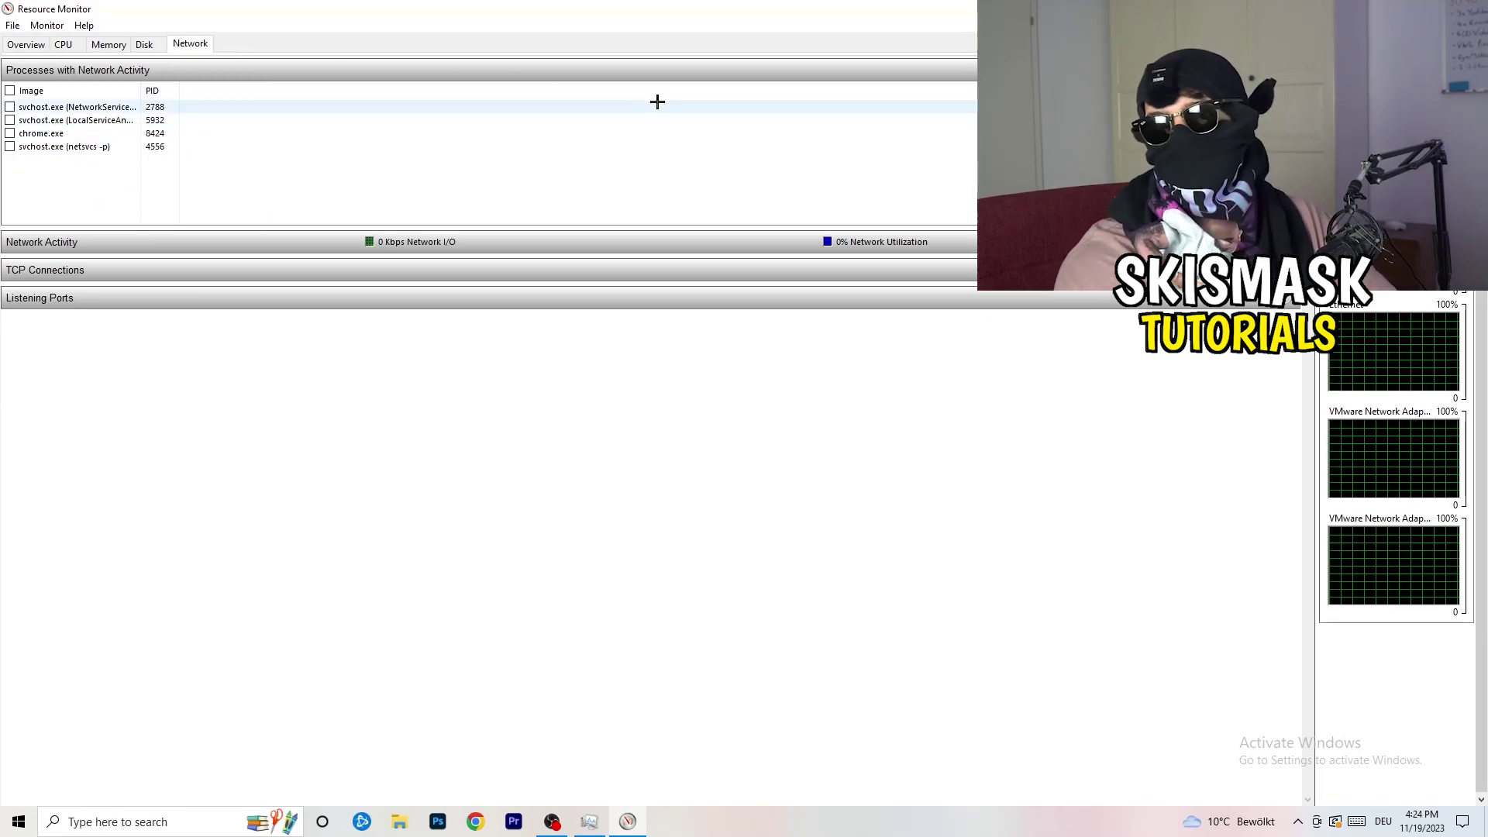
click(33, 45)
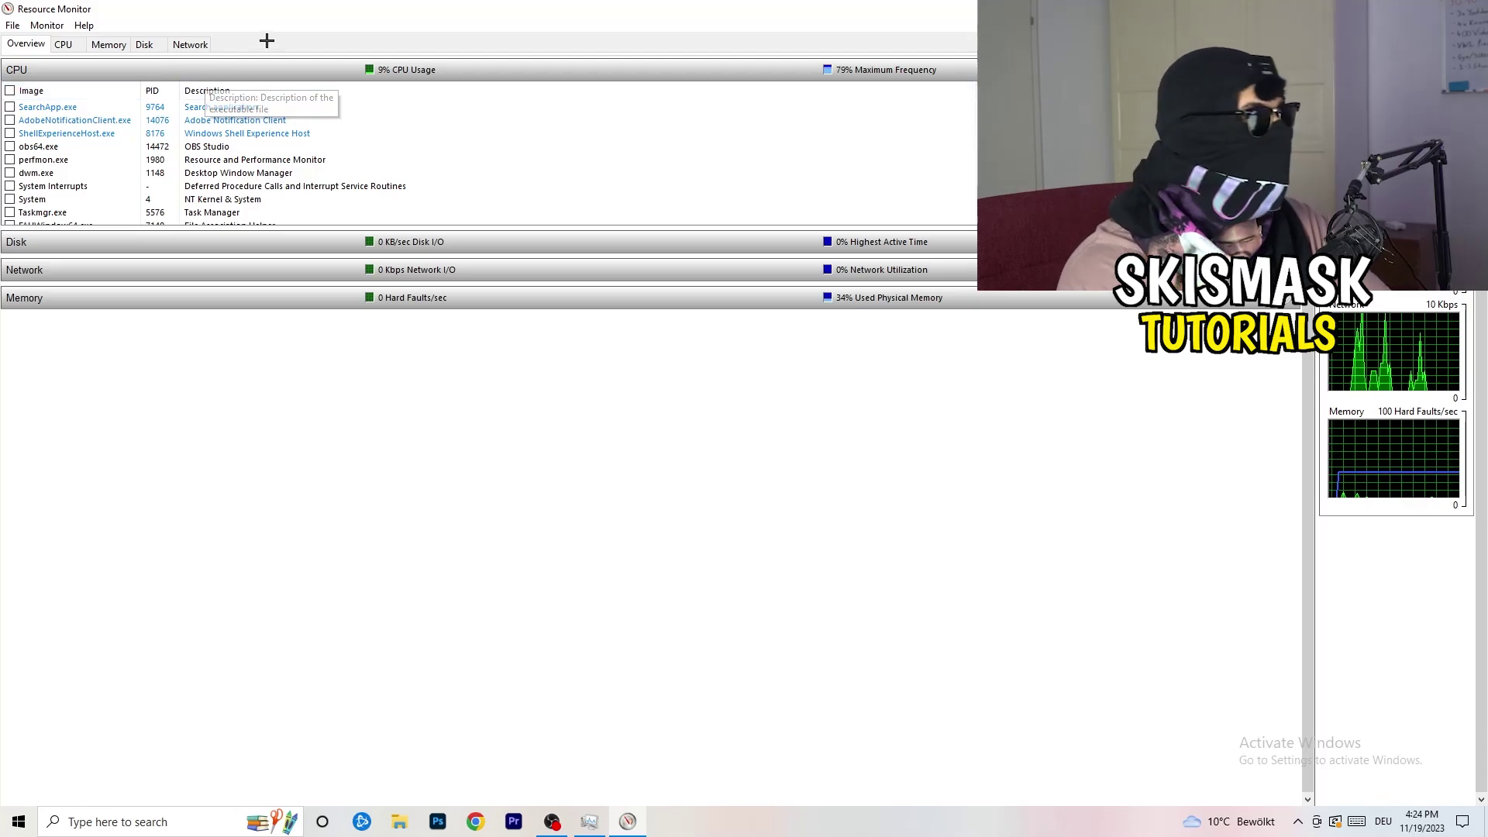
click(190, 44)
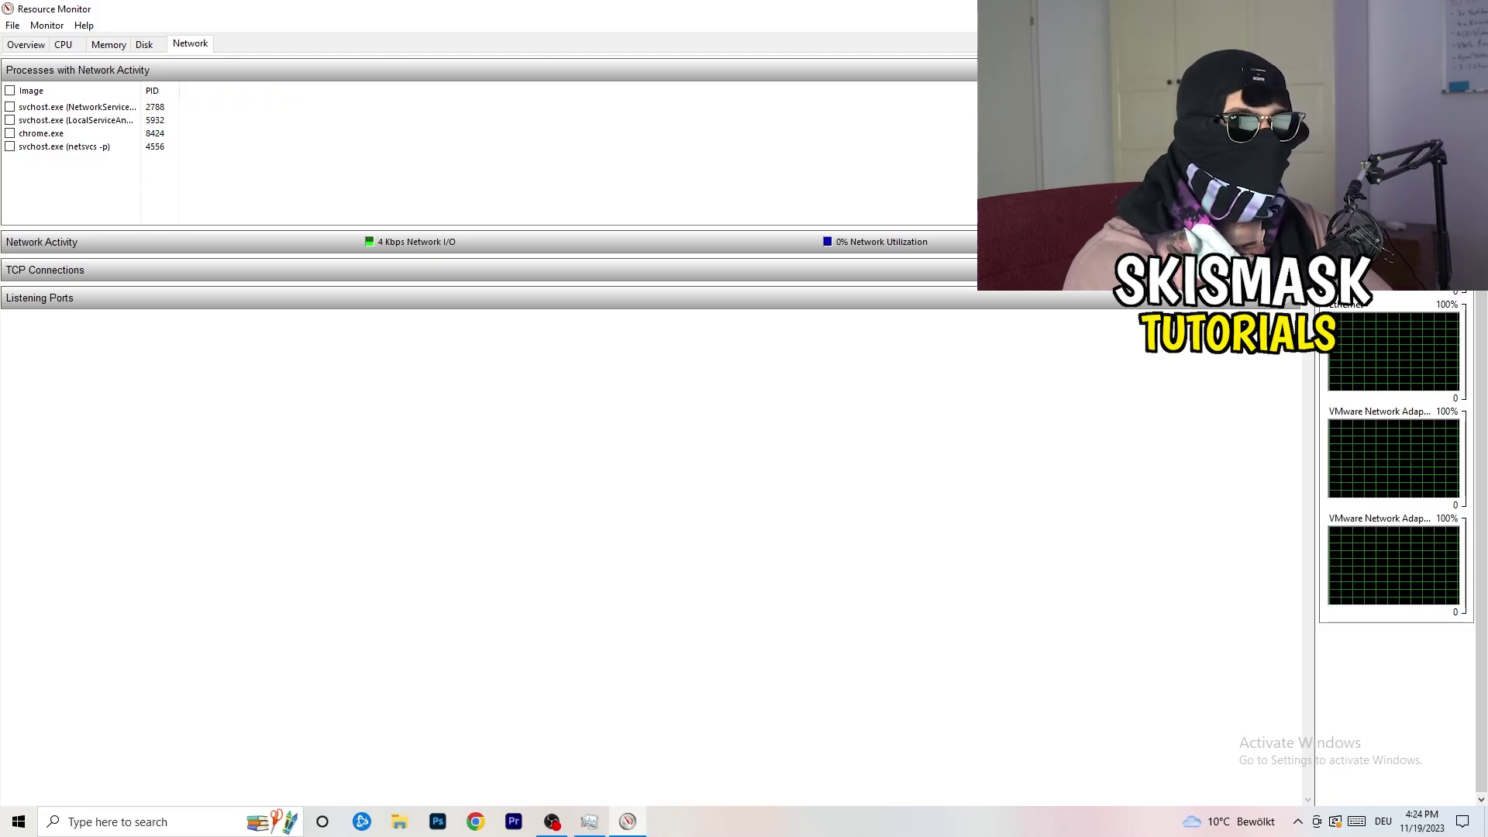
click(1471, 9)
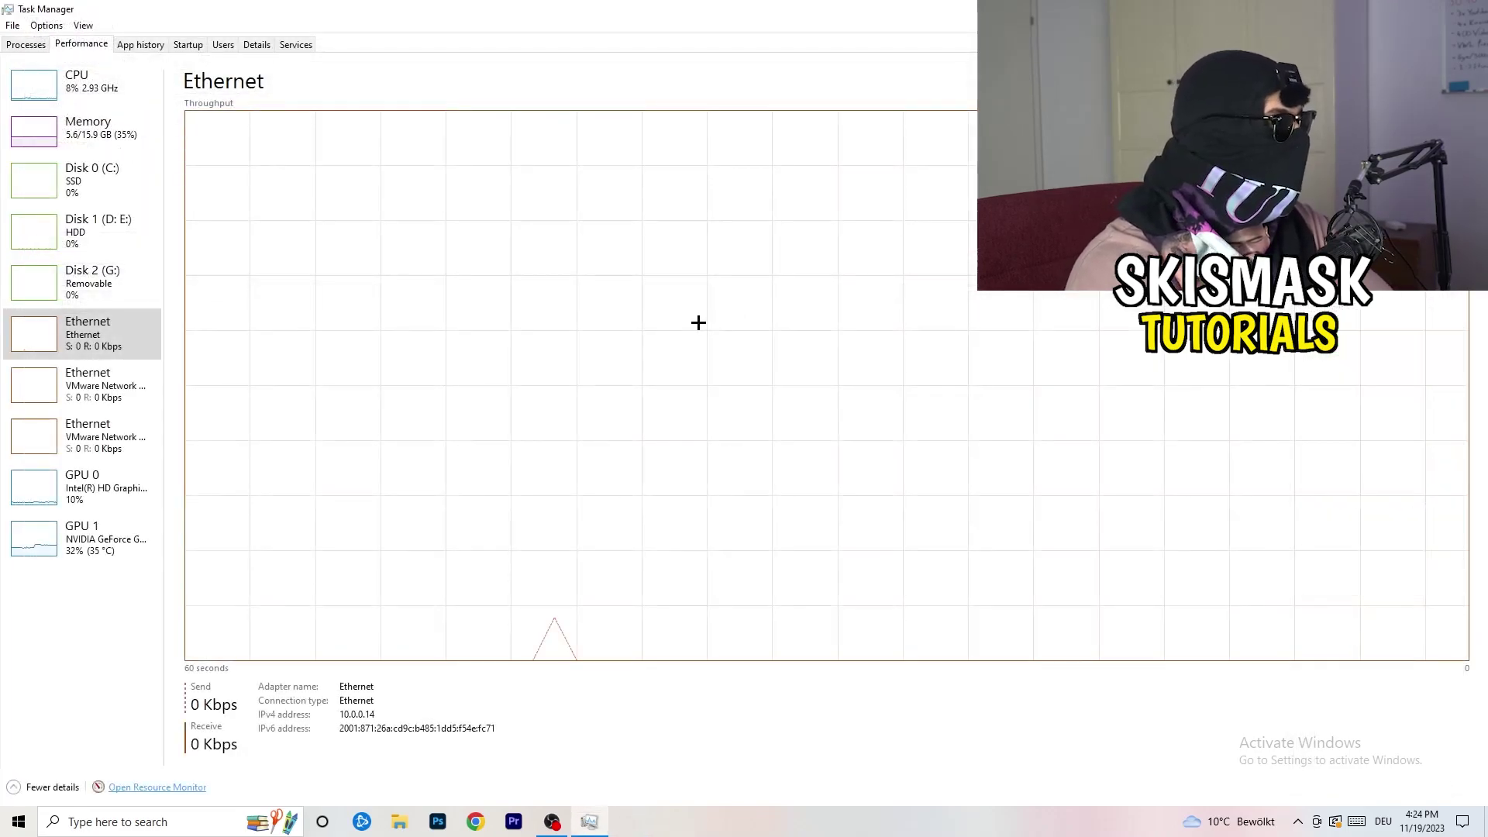
- Close Task Manager and bring up the Network & Internet Status page in Settings
click(1471, 9)
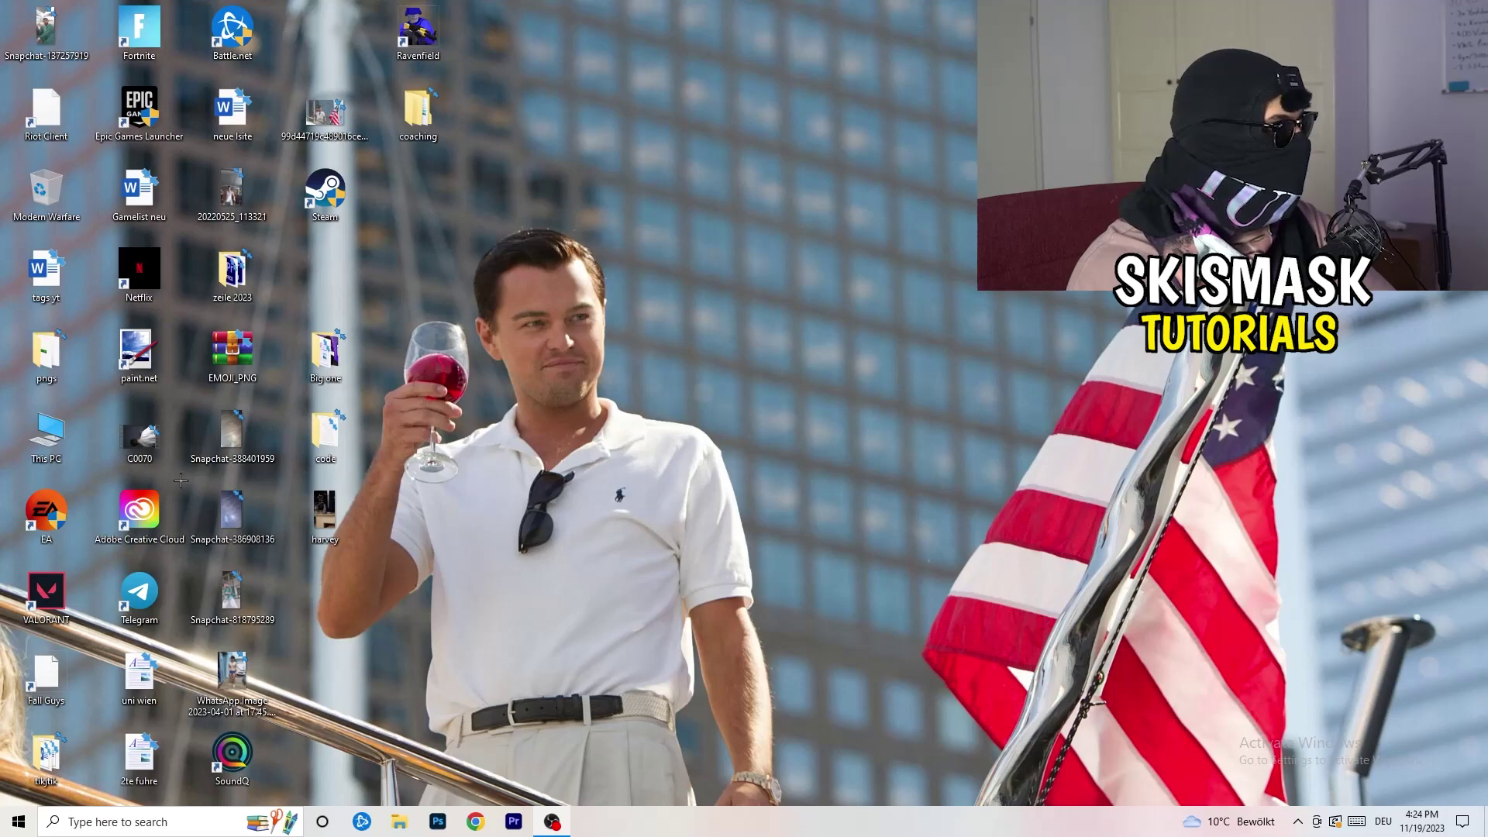
click(19, 821)
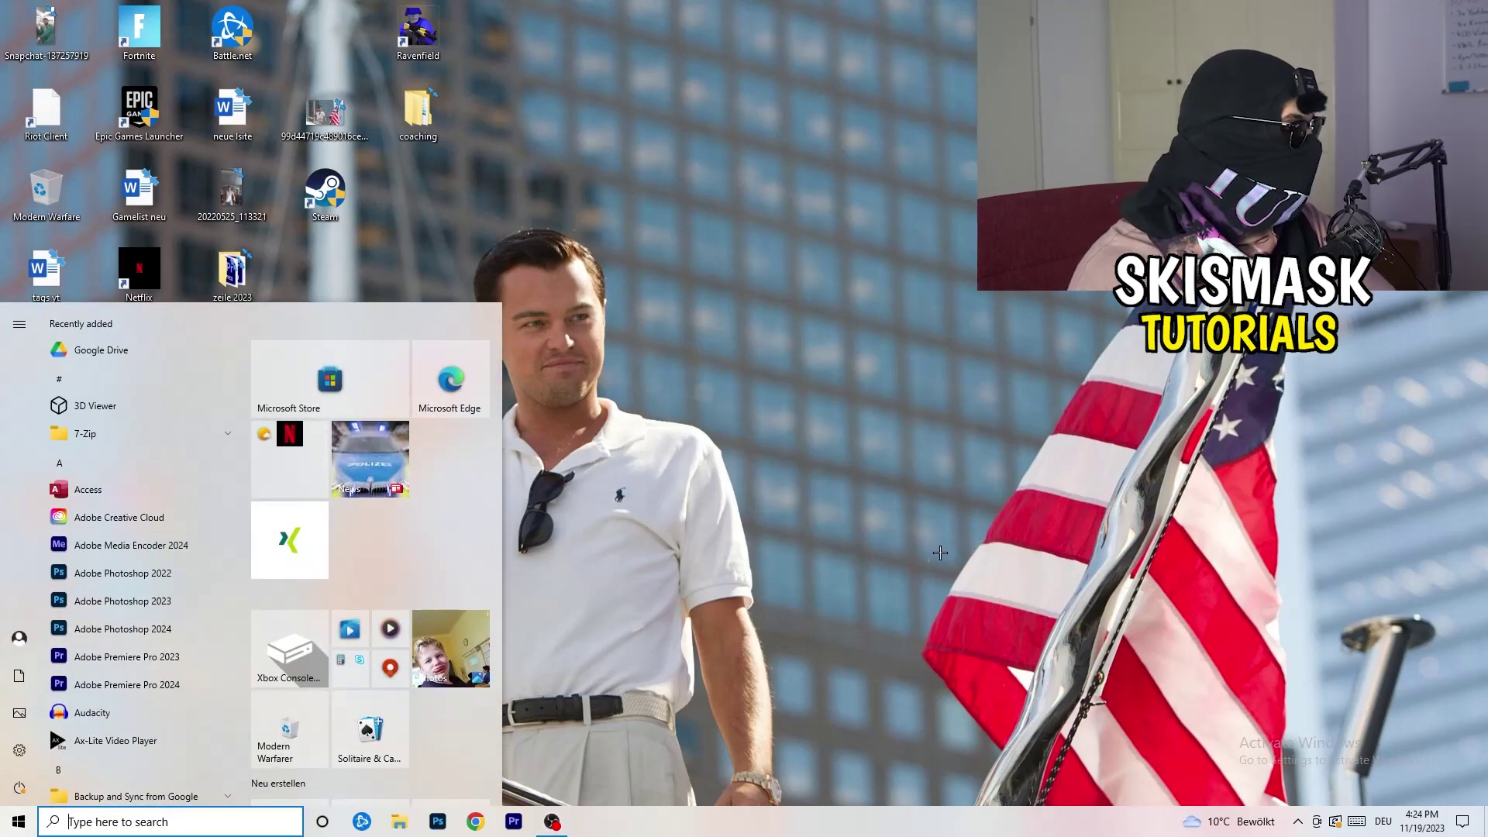
key(super+i)
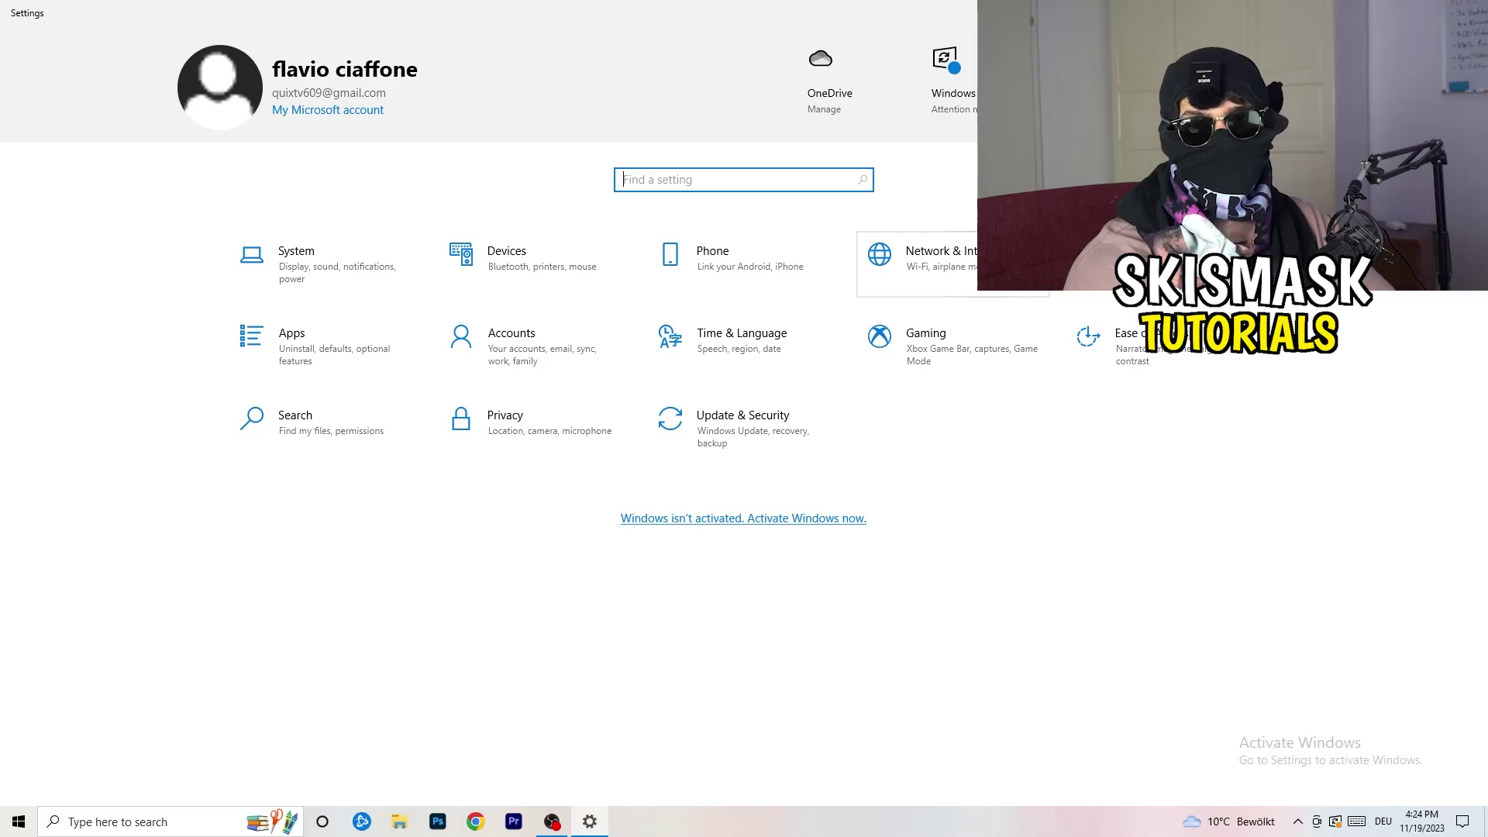
click(953, 263)
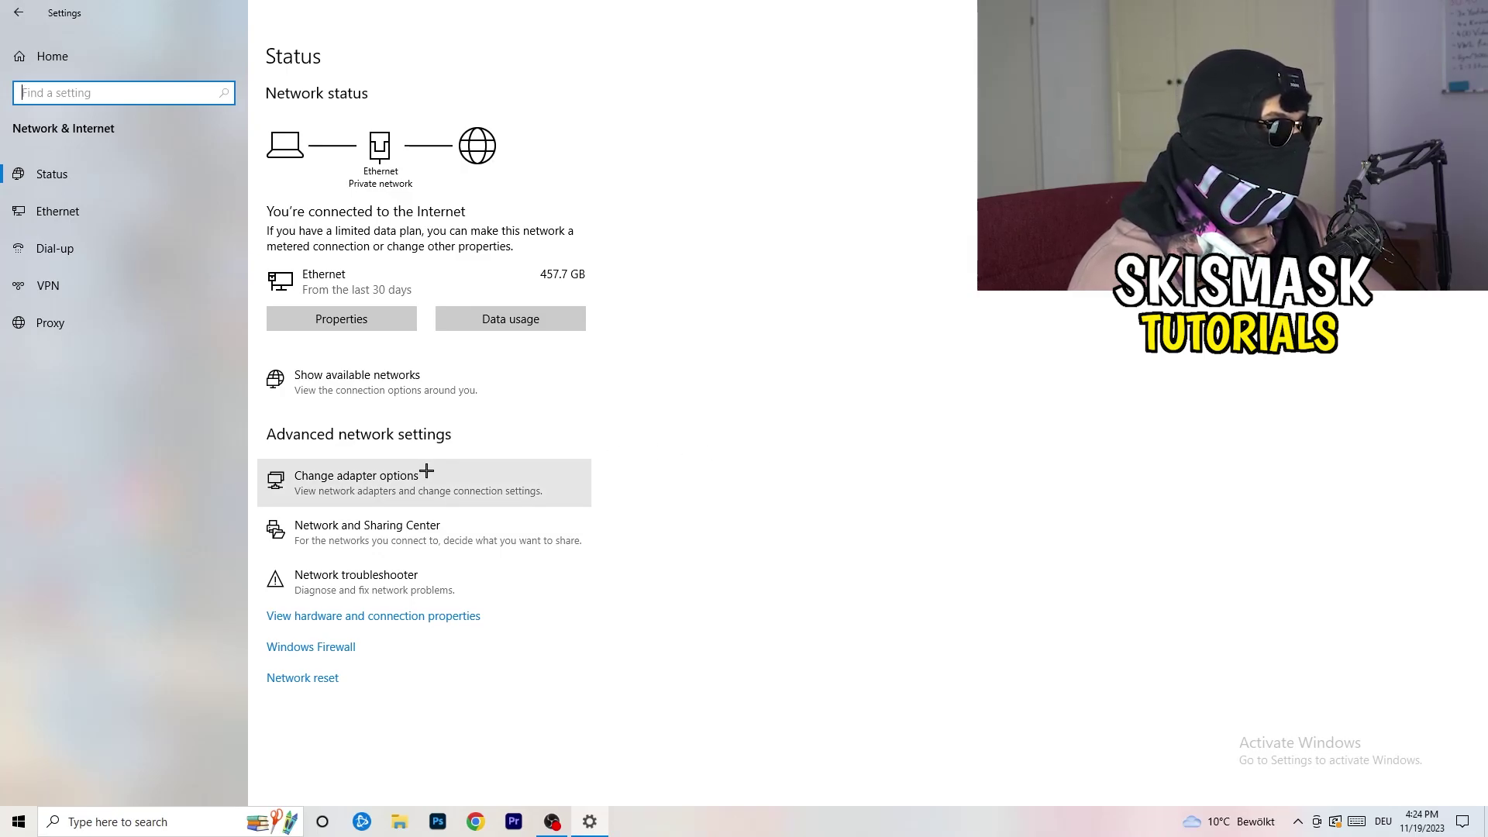
click(385, 589)
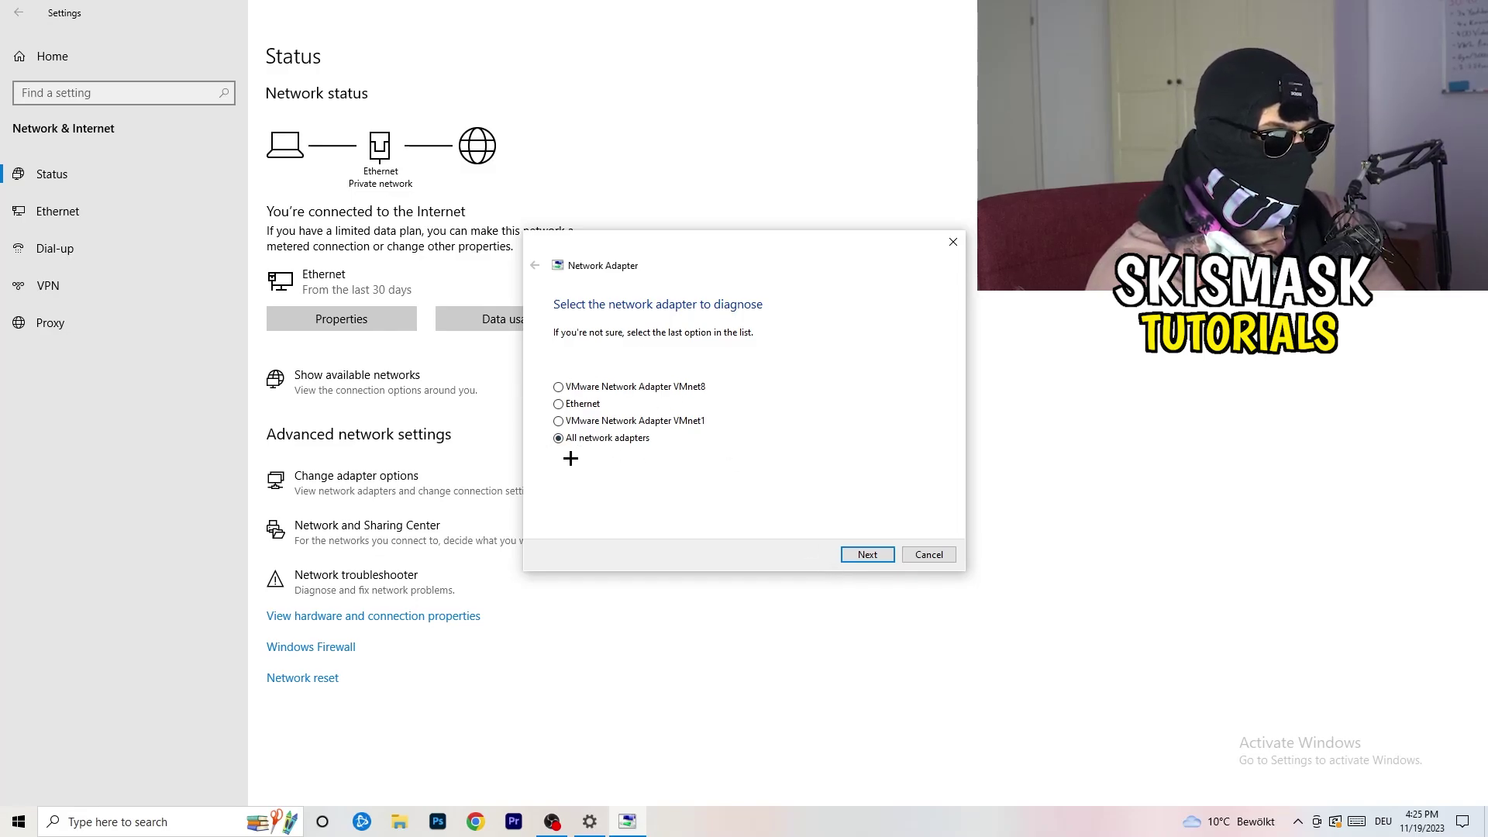
click(868, 555)
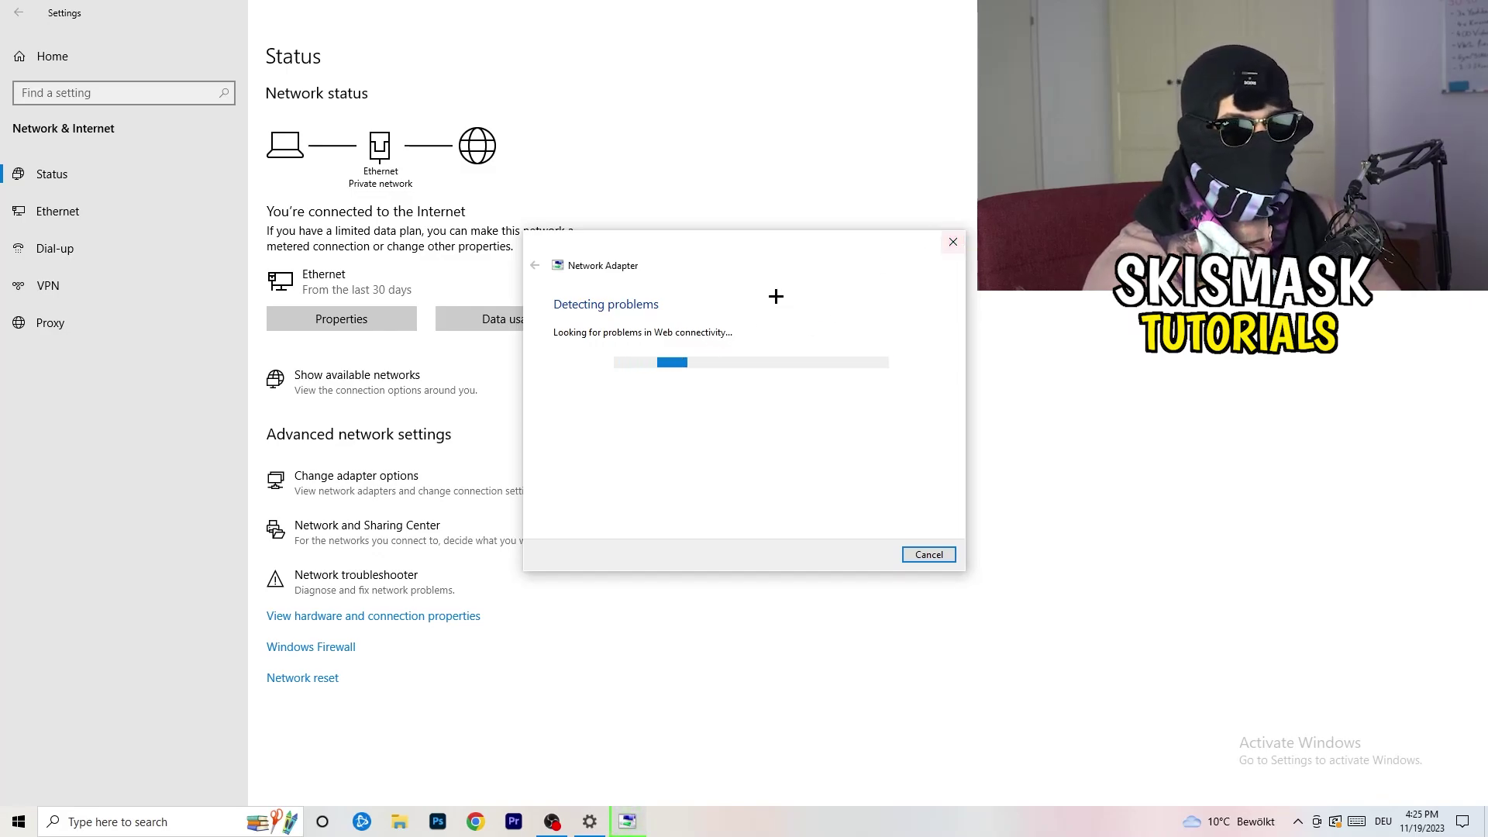
click(954, 242)
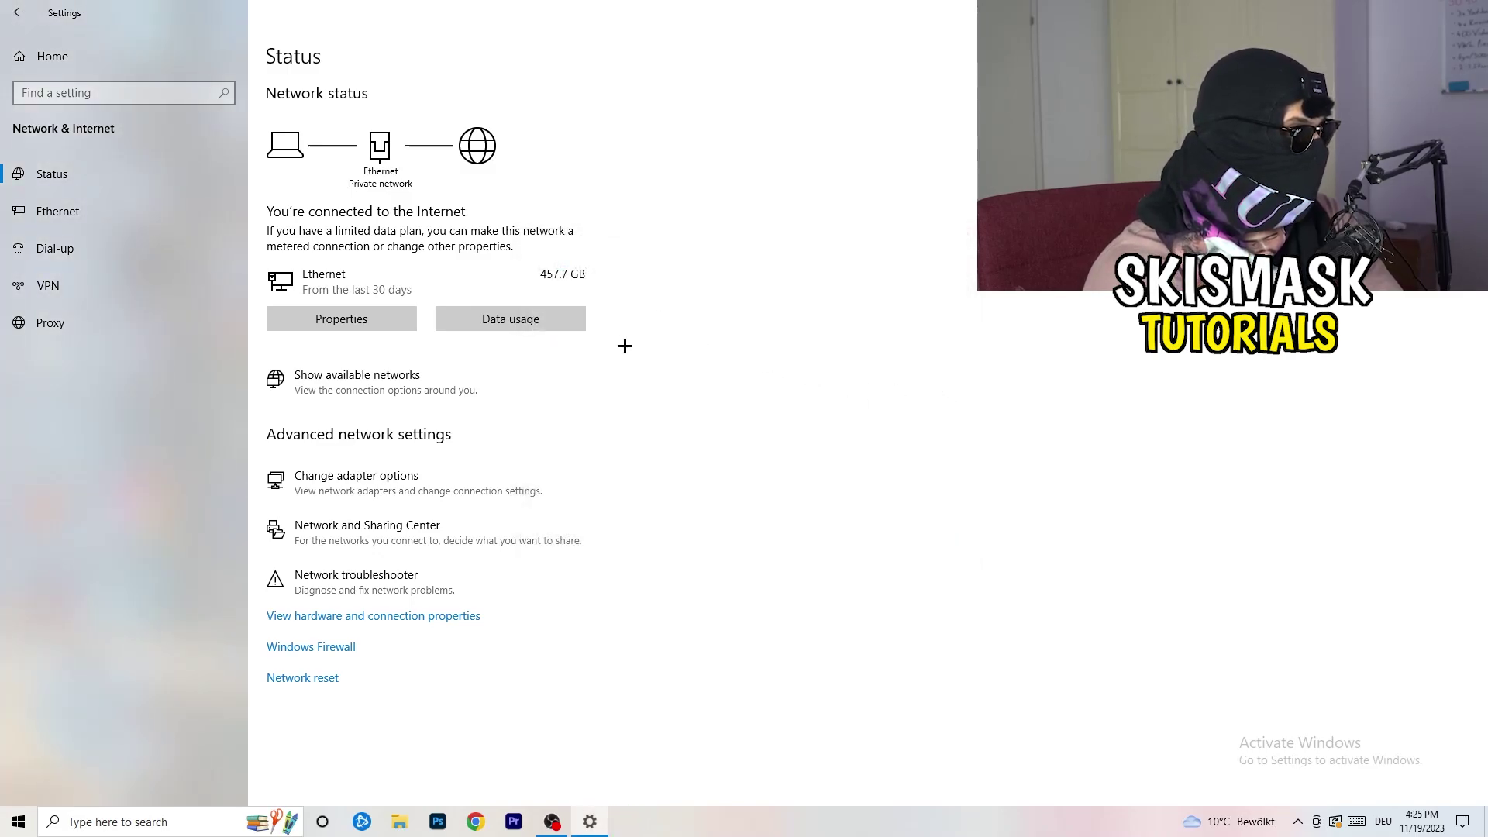
click(393, 488)
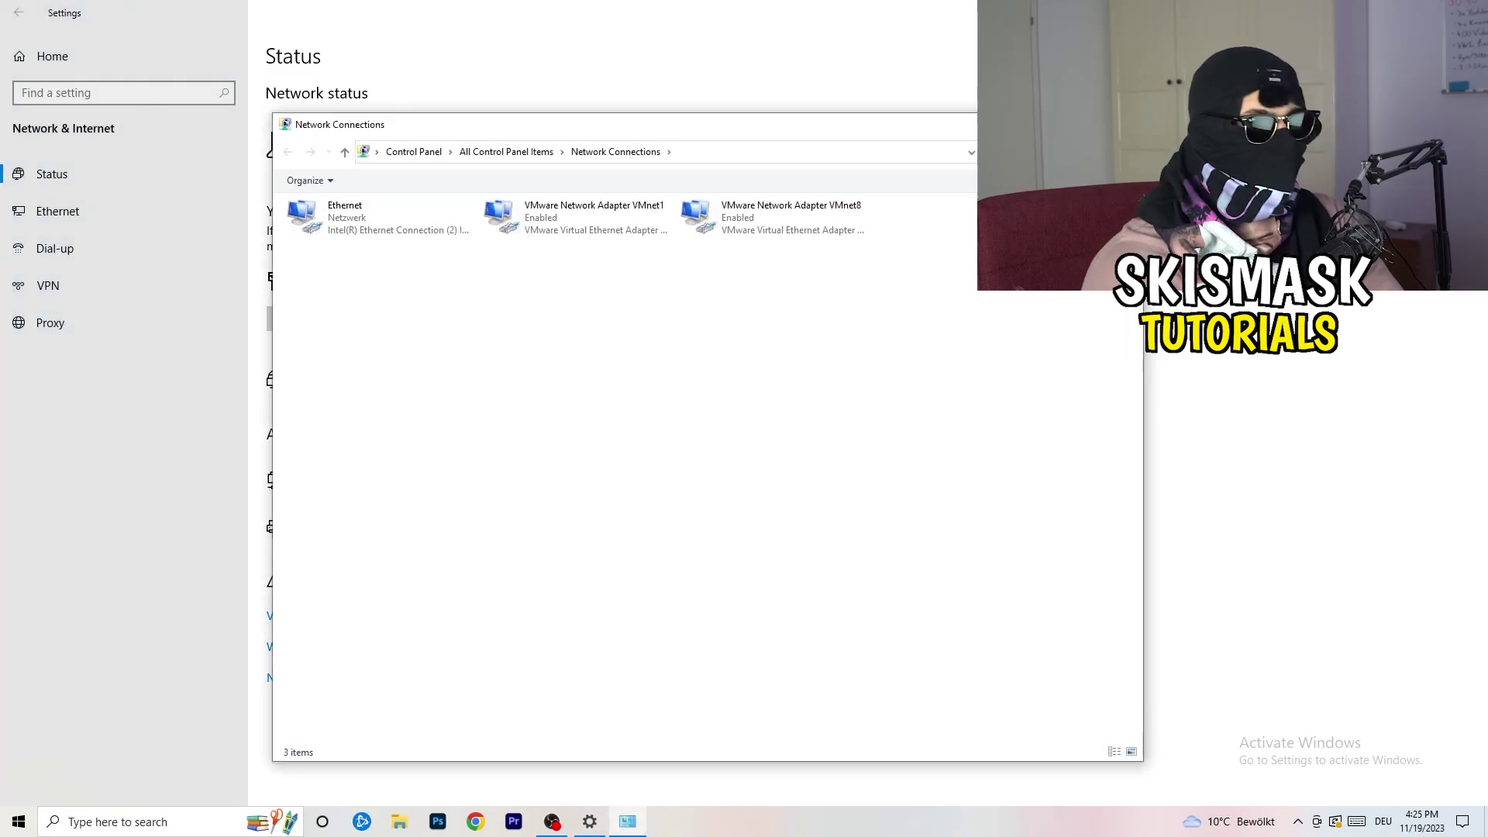
- Maximize Network Connections and bring up the Ethernet adapter's shortcut menu
key(super+Up)
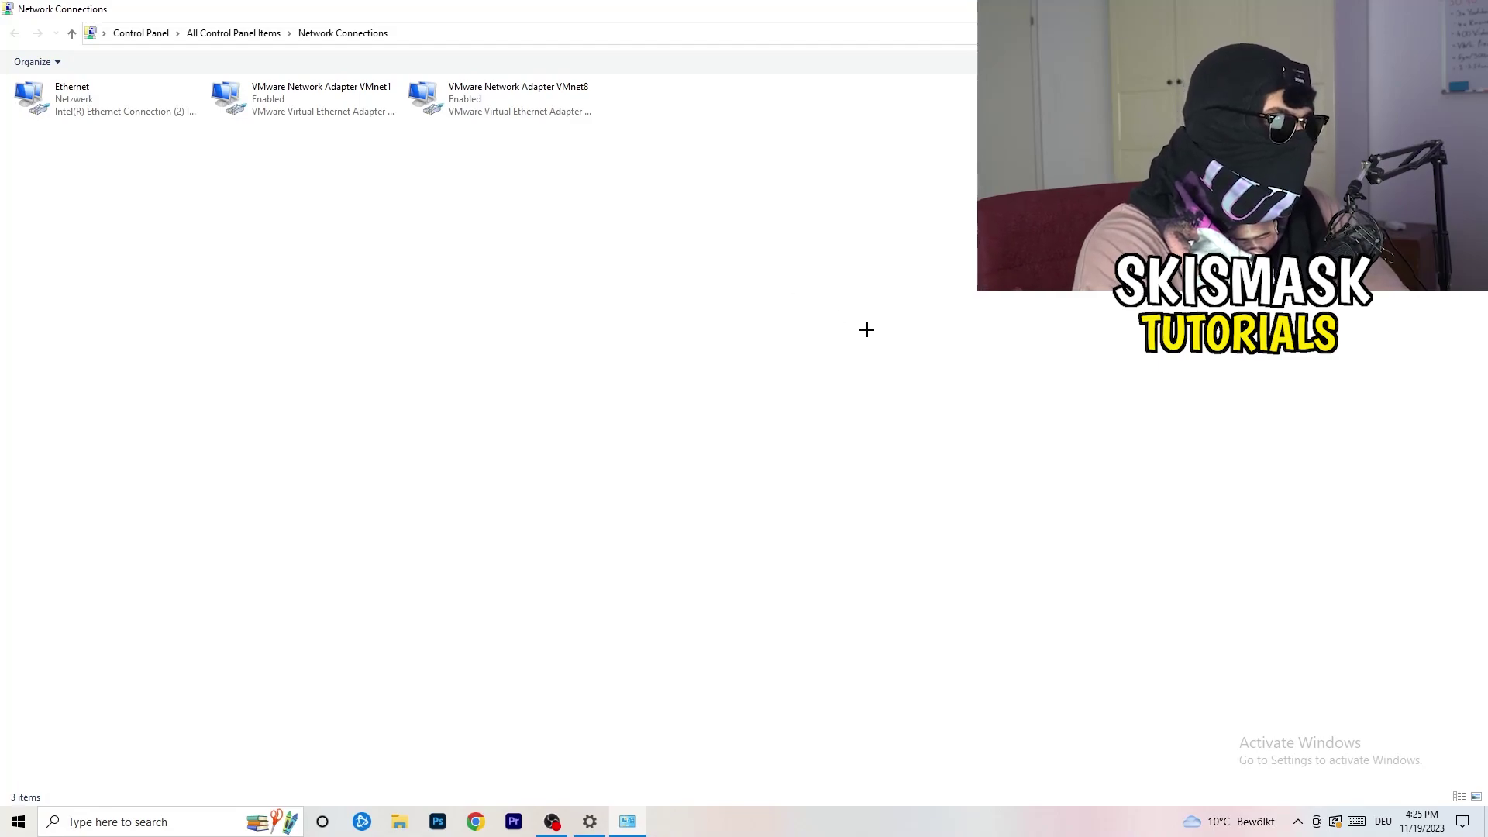
click(102, 95)
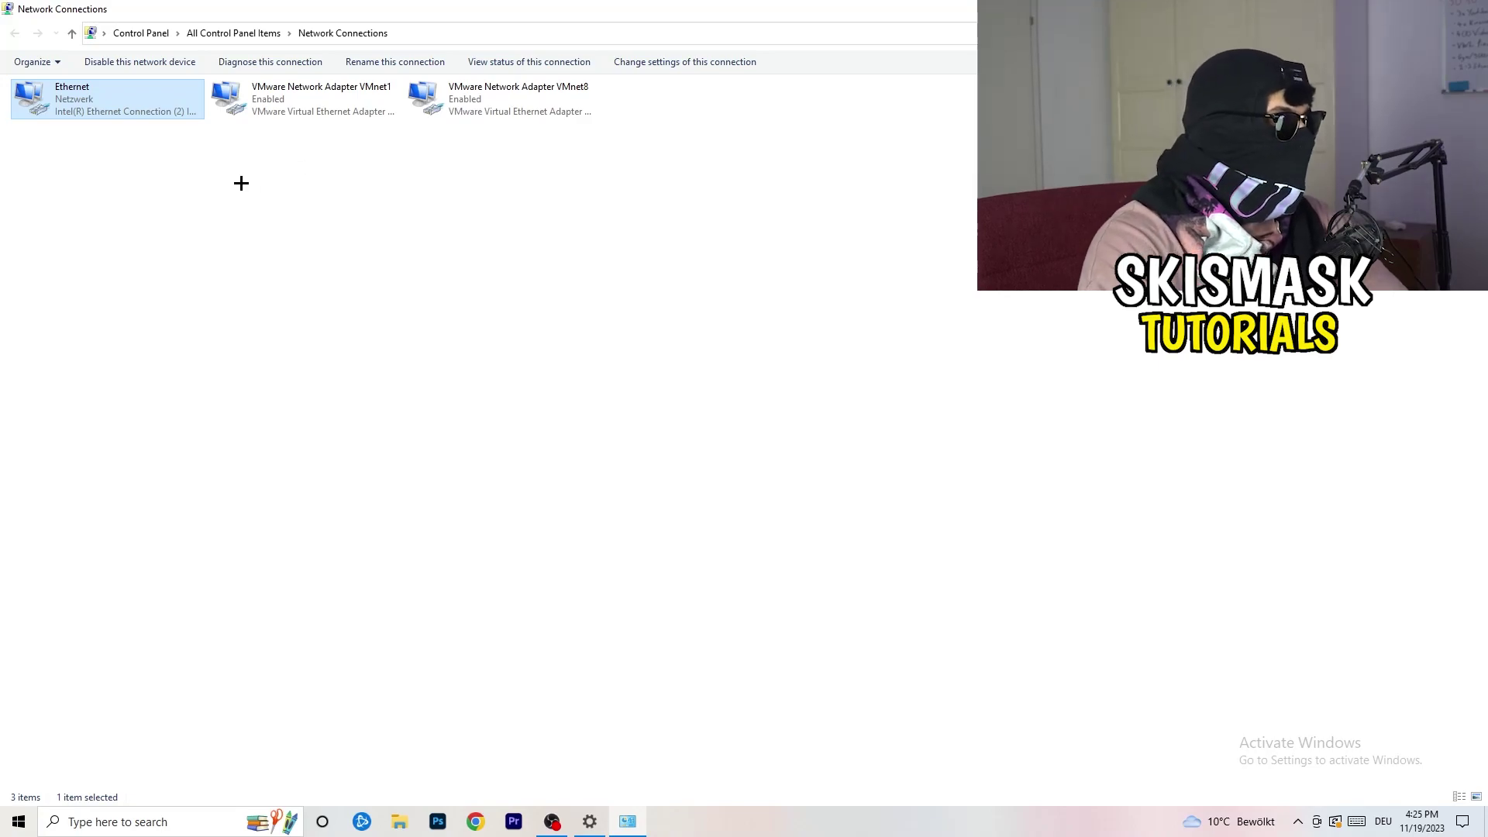
right_click(127, 94)
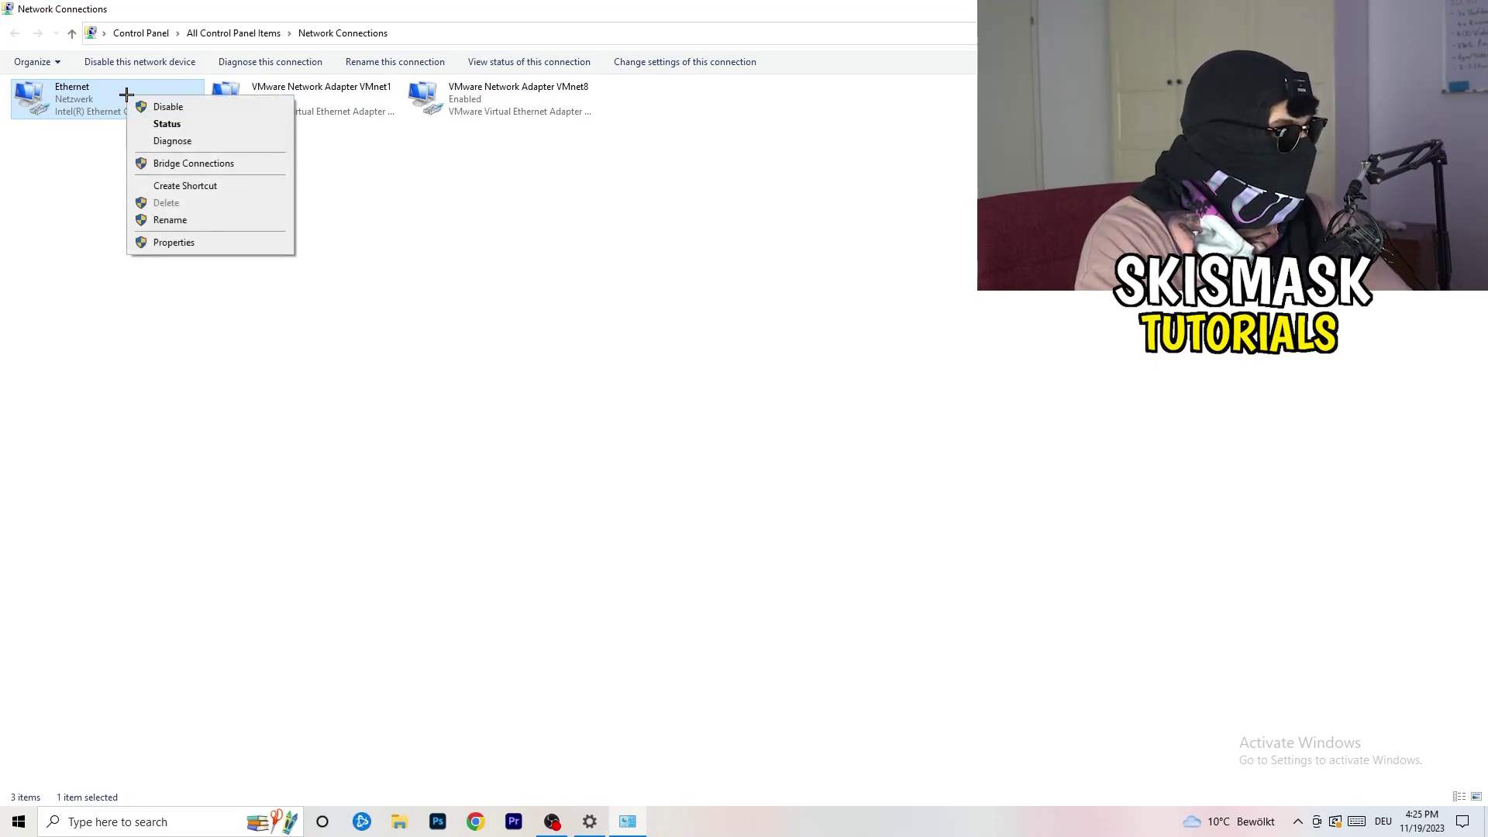
- Disable and re-enable the Ethernet adapter, then close Network Connections
click(173, 105)
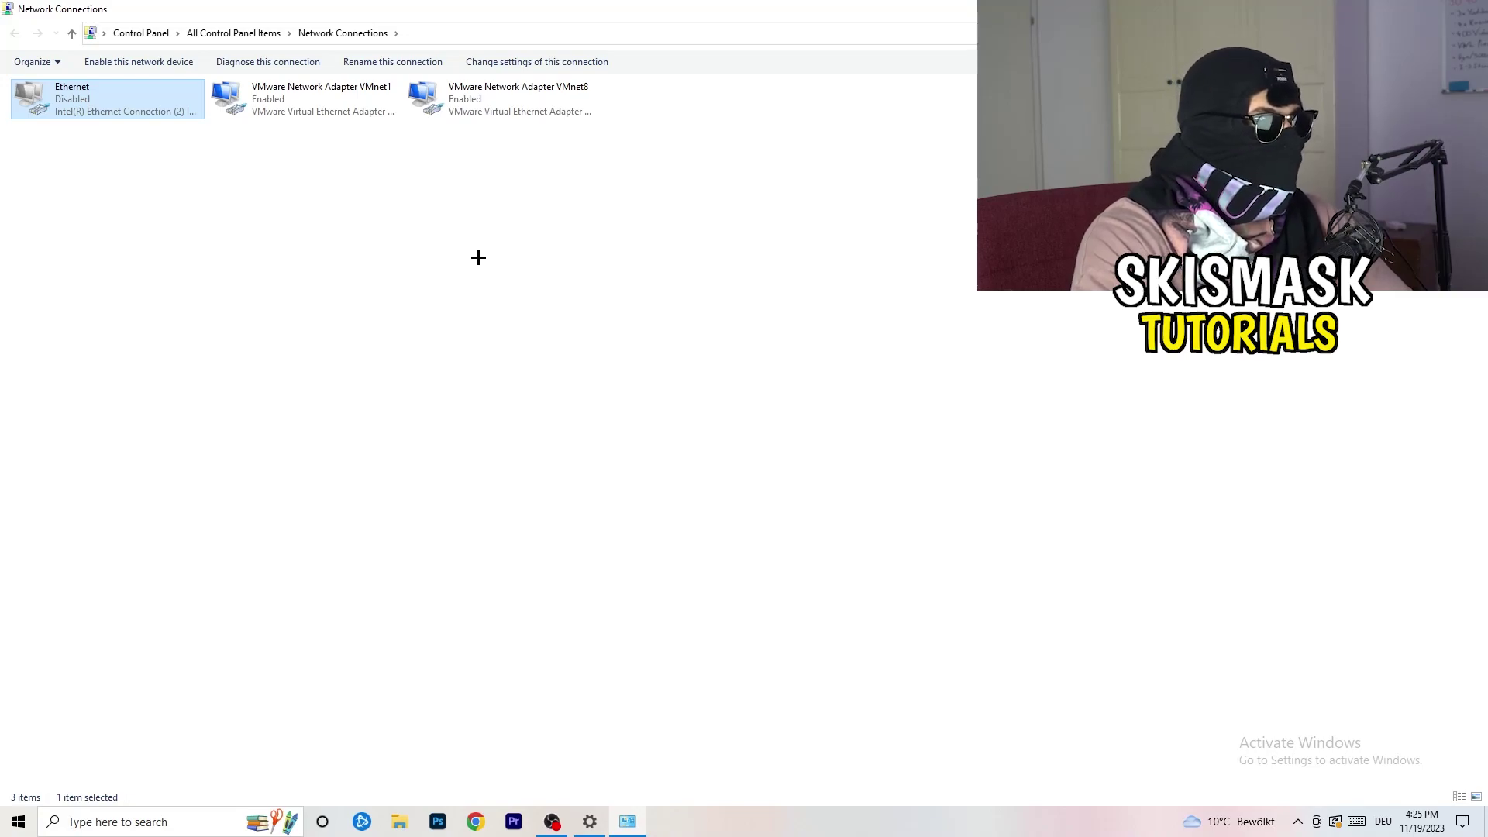
right_click(78, 111)
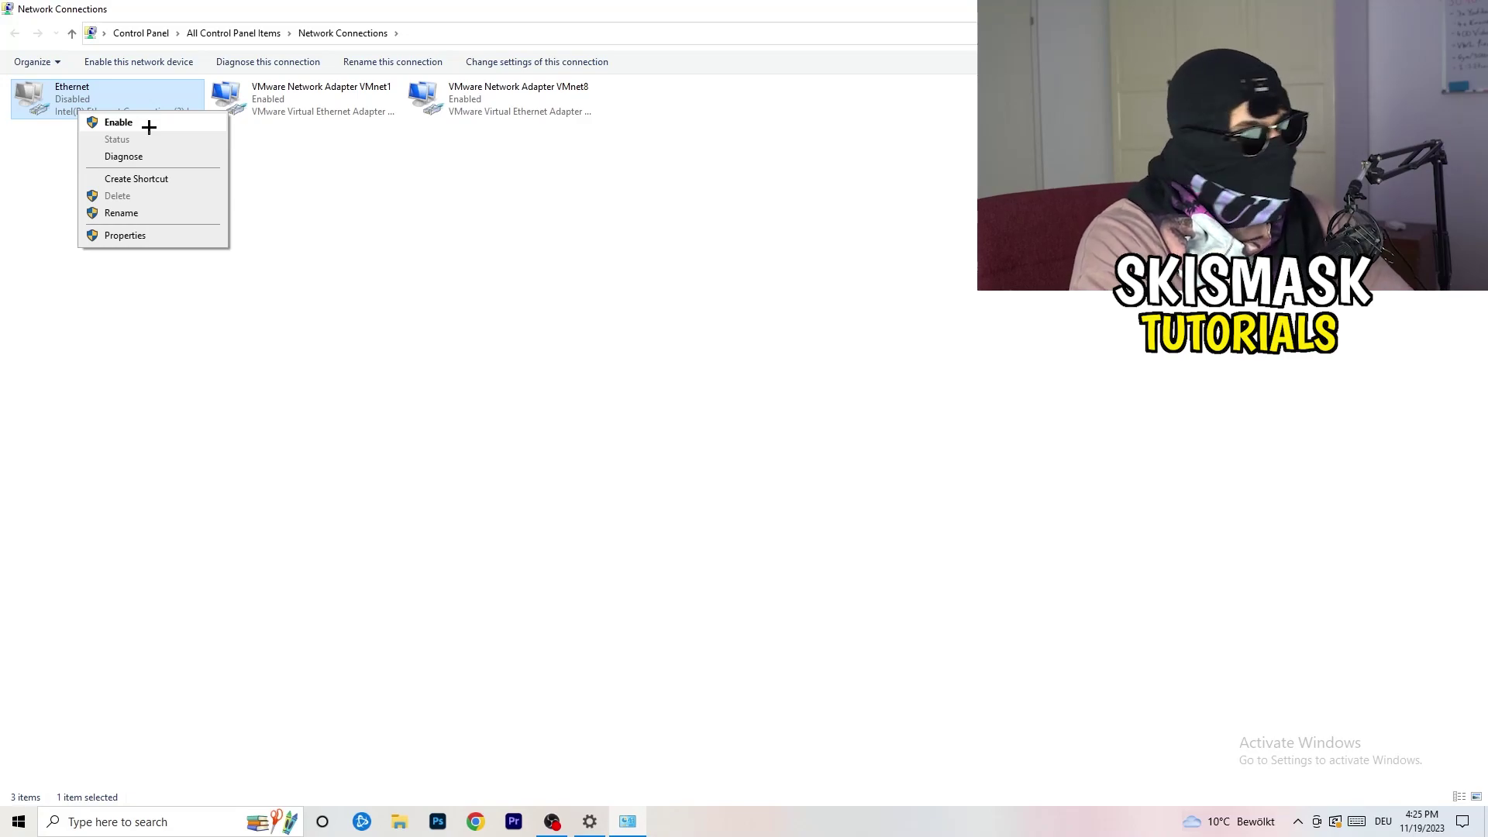
click(149, 126)
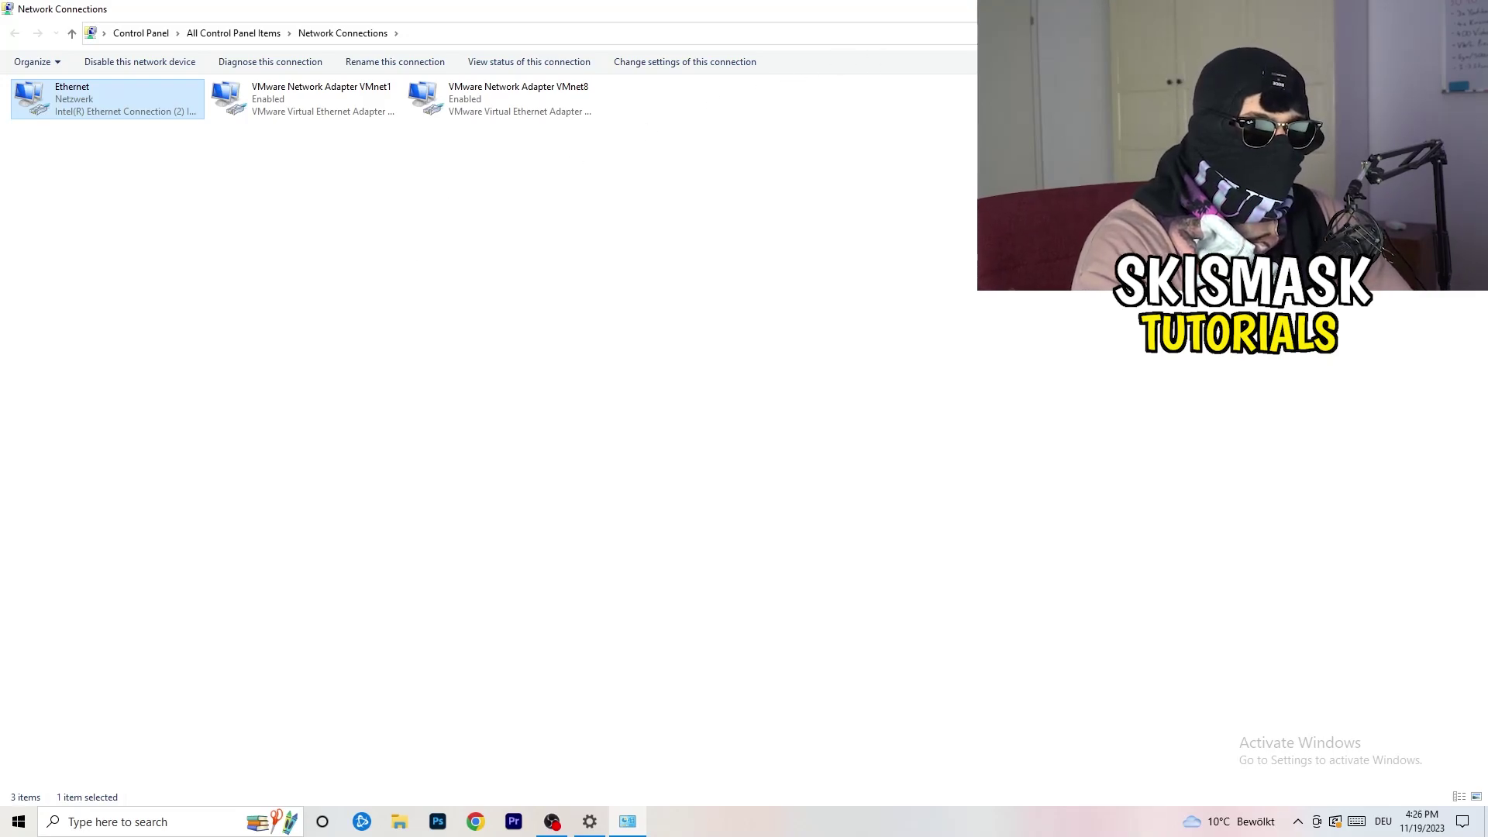
key(alt+F4)
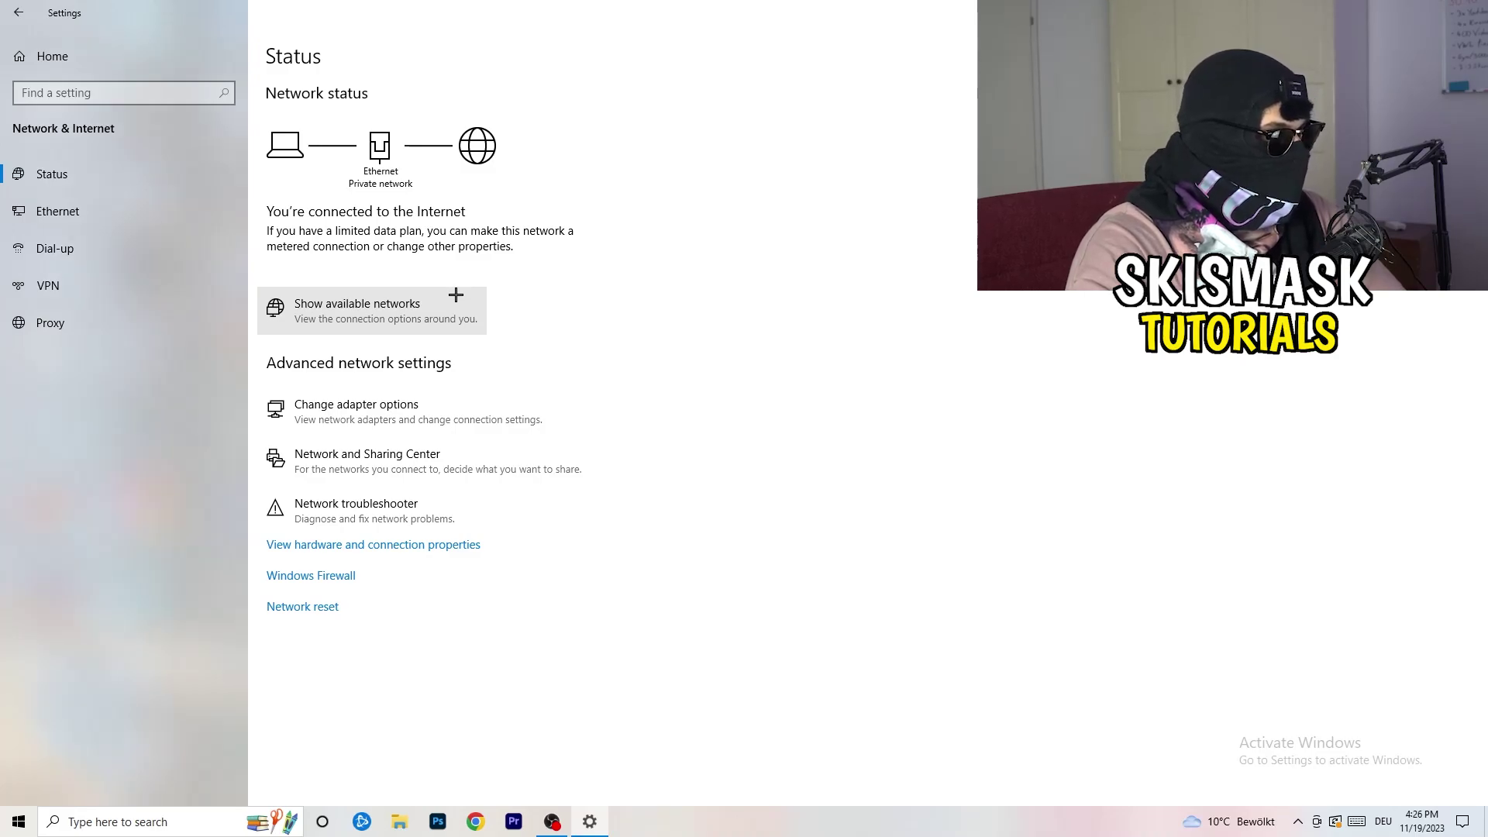
- Open the Network and Sharing Center and the Ethernet Status dialog
click(440, 468)
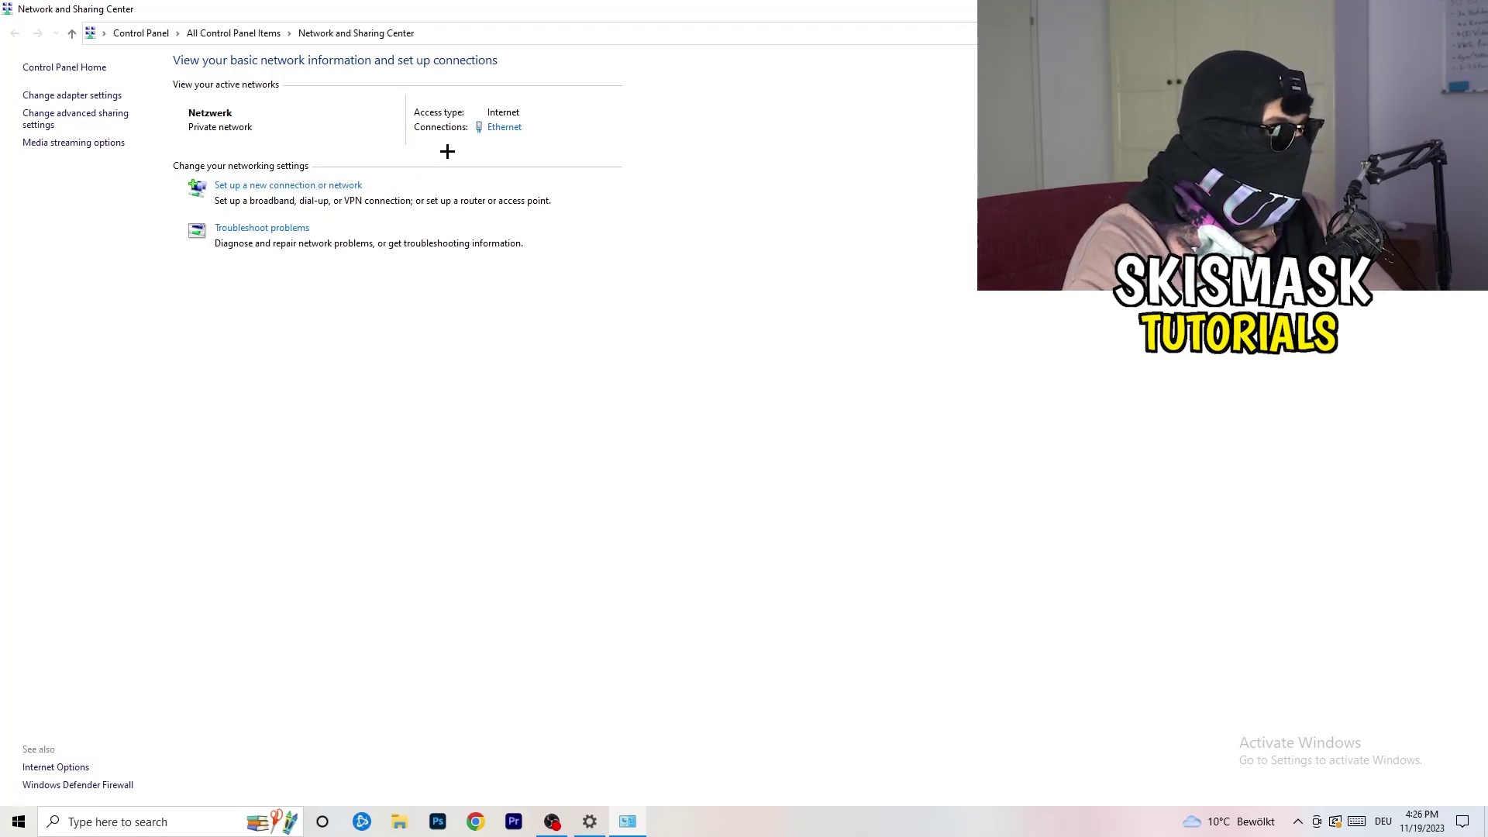
click(507, 130)
- Move Ethernet Status aside and review the protocols listed in Ethernet Properties
drag(744, 247, 381, 154)
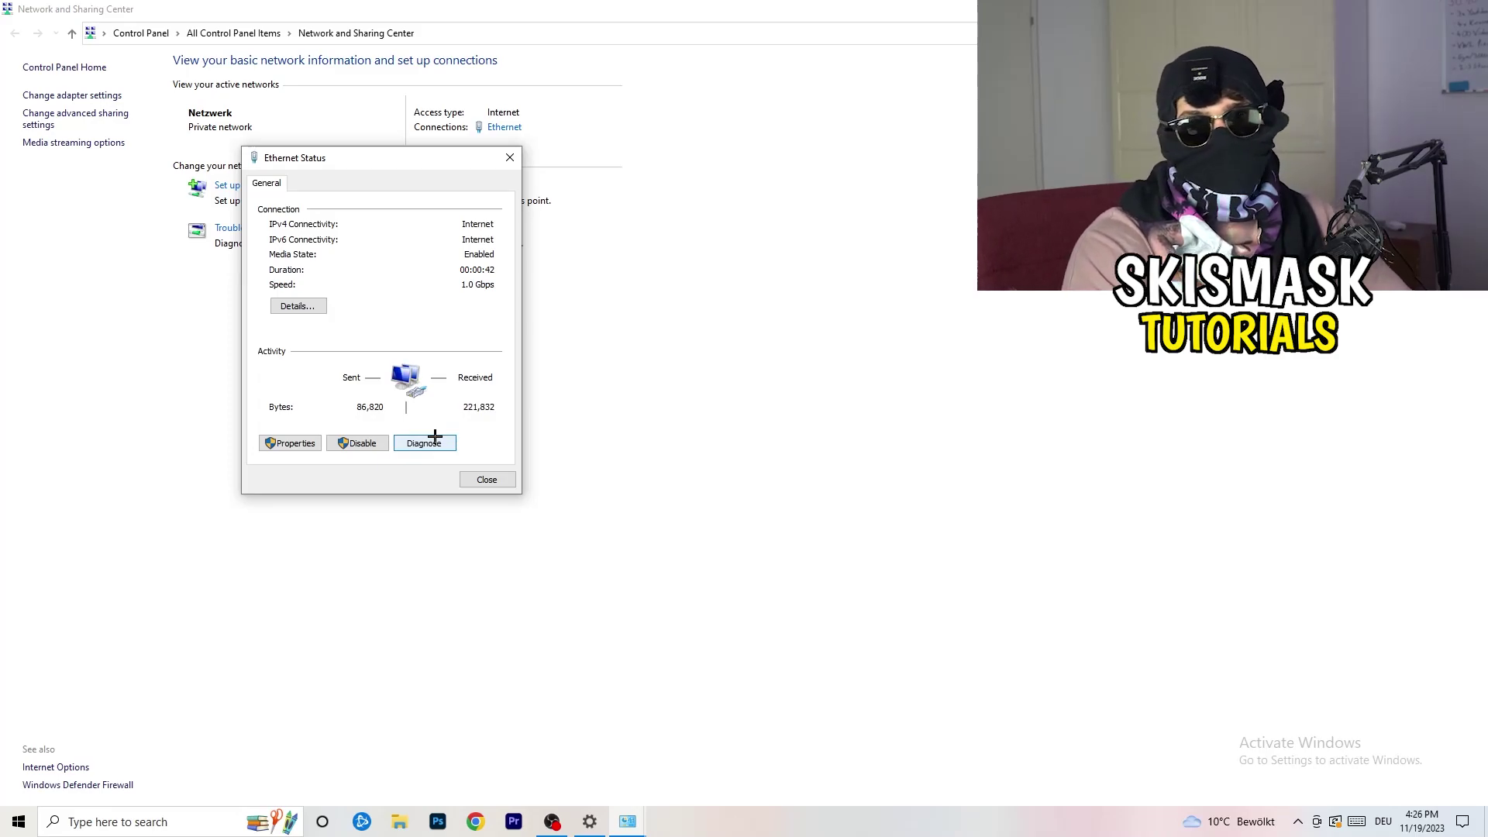
click(286, 443)
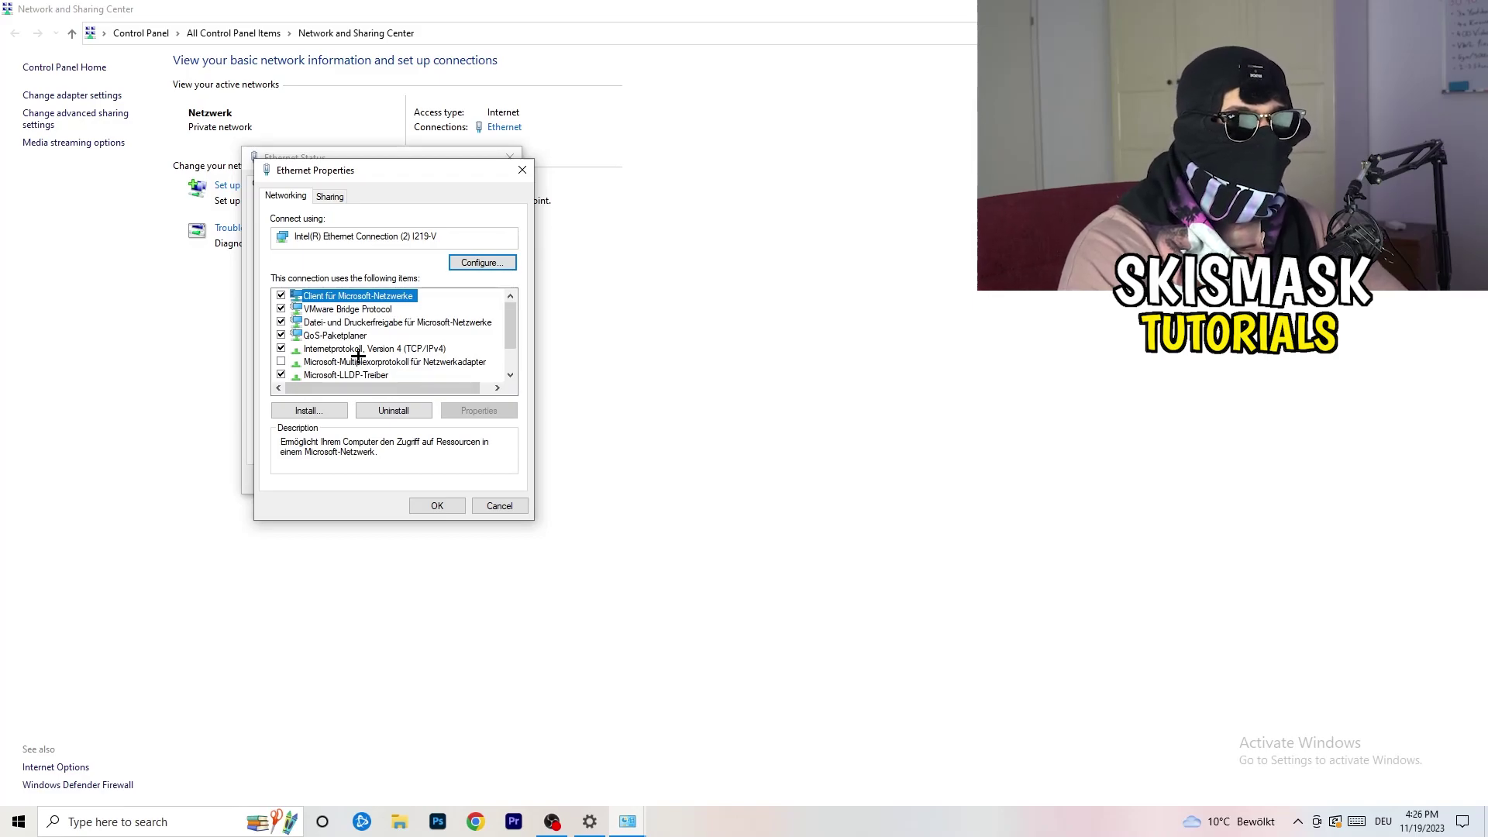
scroll(359, 349, down, 1)
scroll(362, 343, up, 1)
scroll(364, 341, down, 1)
scroll(368, 341, up, 1)
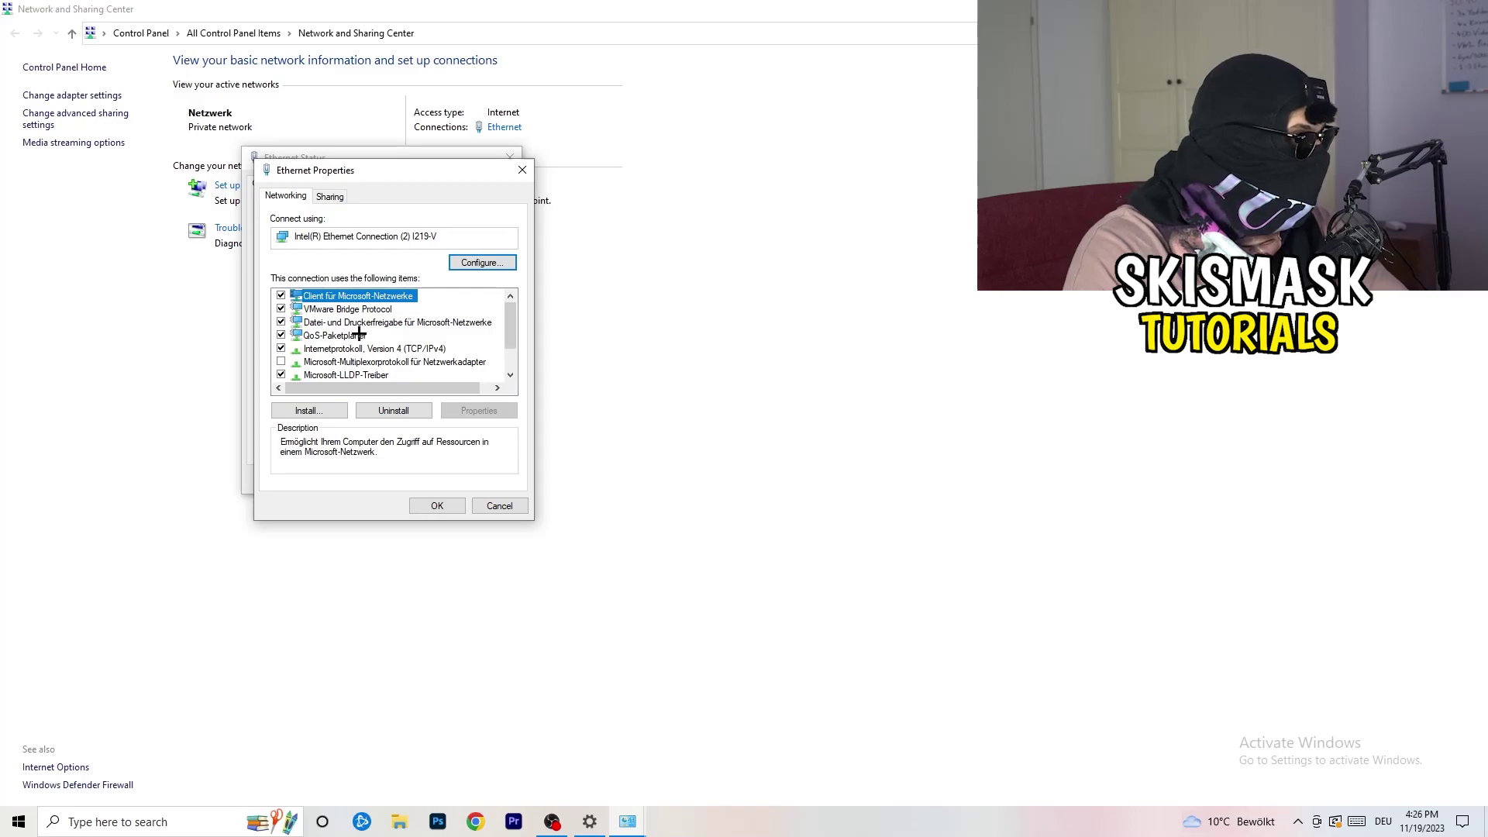
- Inspect the IPv4 settings, selecting 'Use the following IP address' and the IP field
double_click(372, 349)
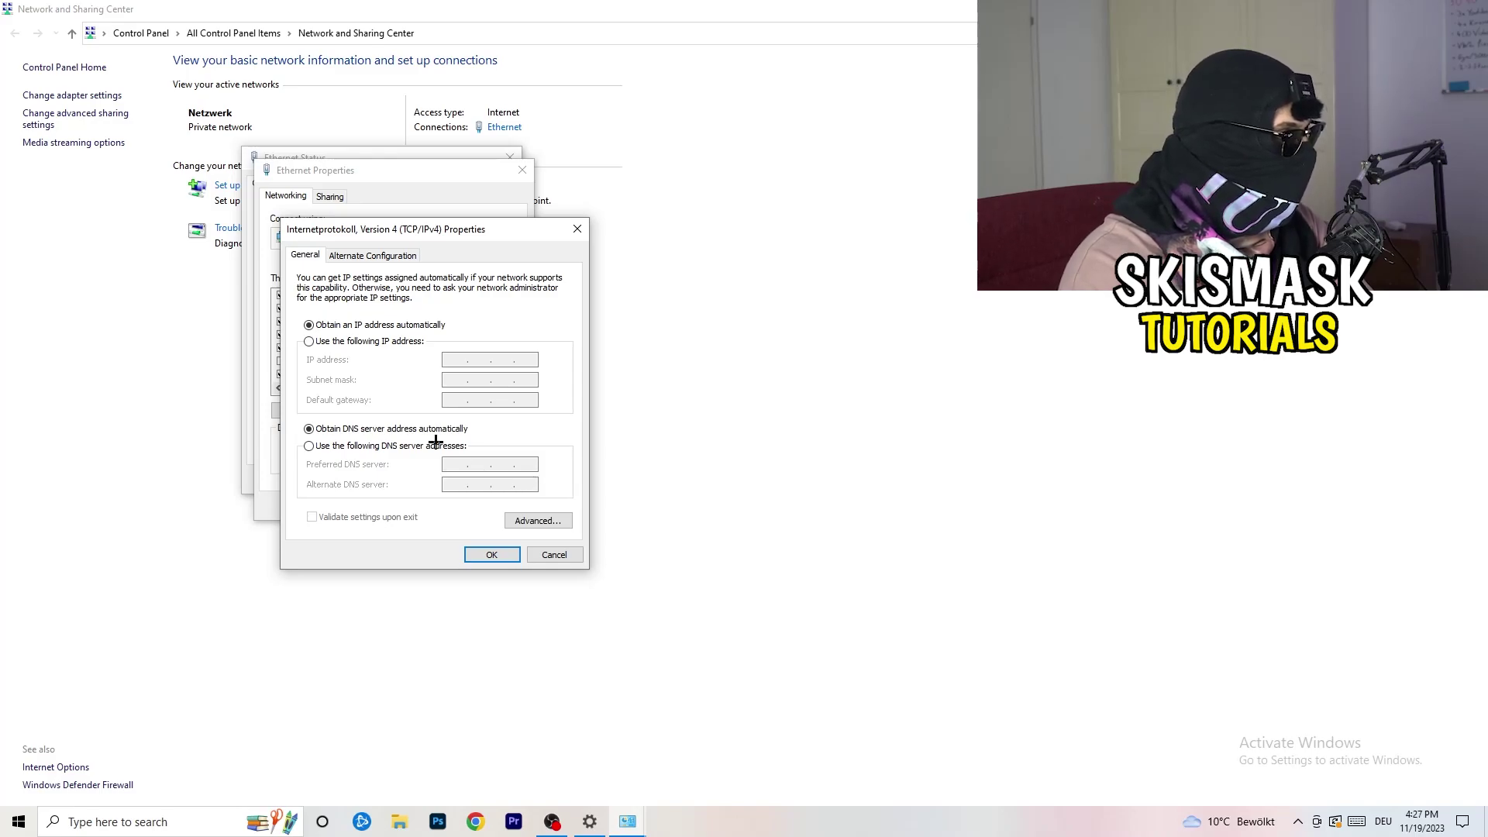
click(313, 342)
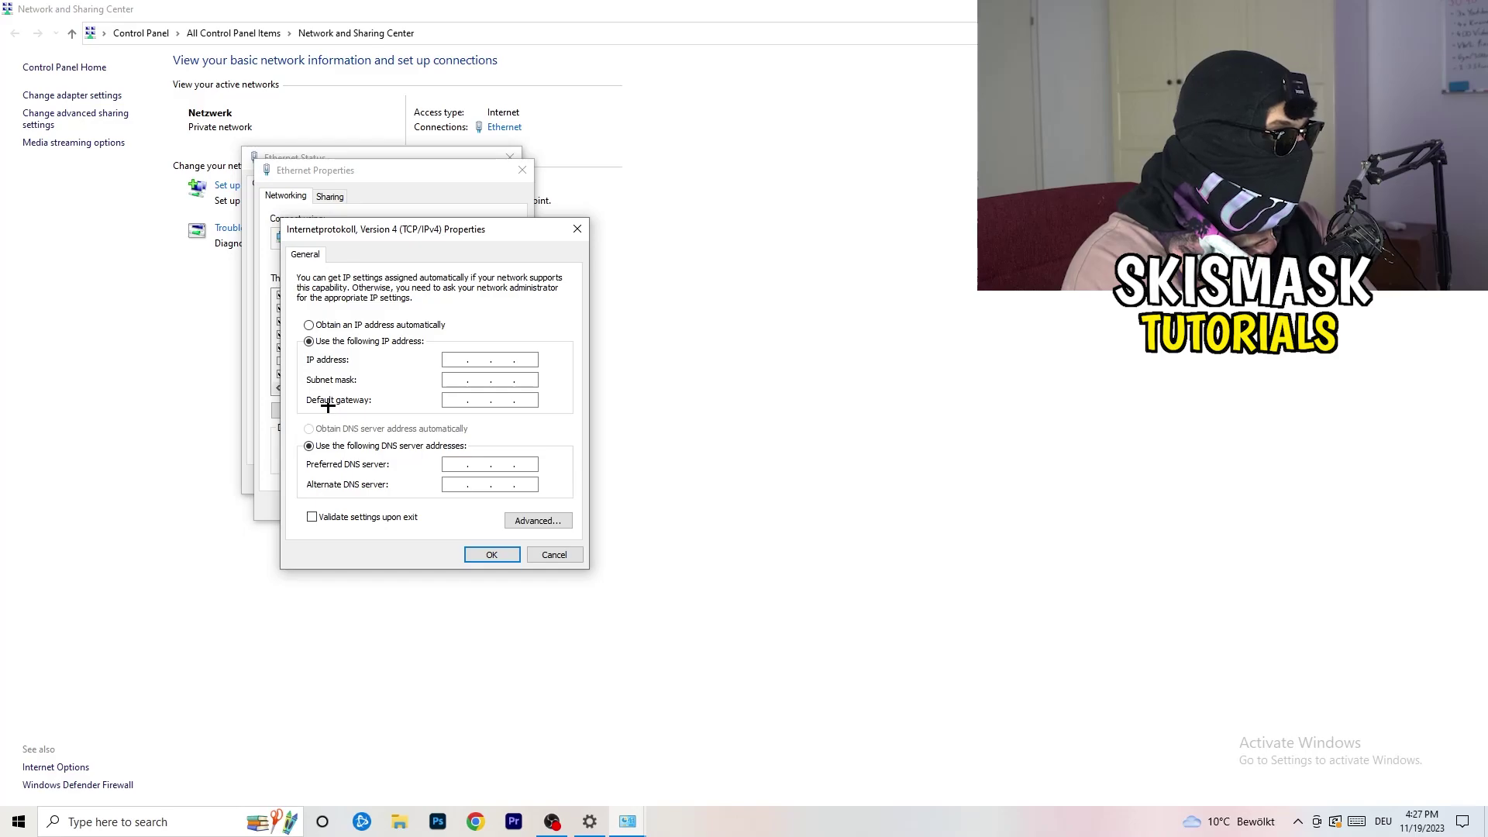
click(455, 358)
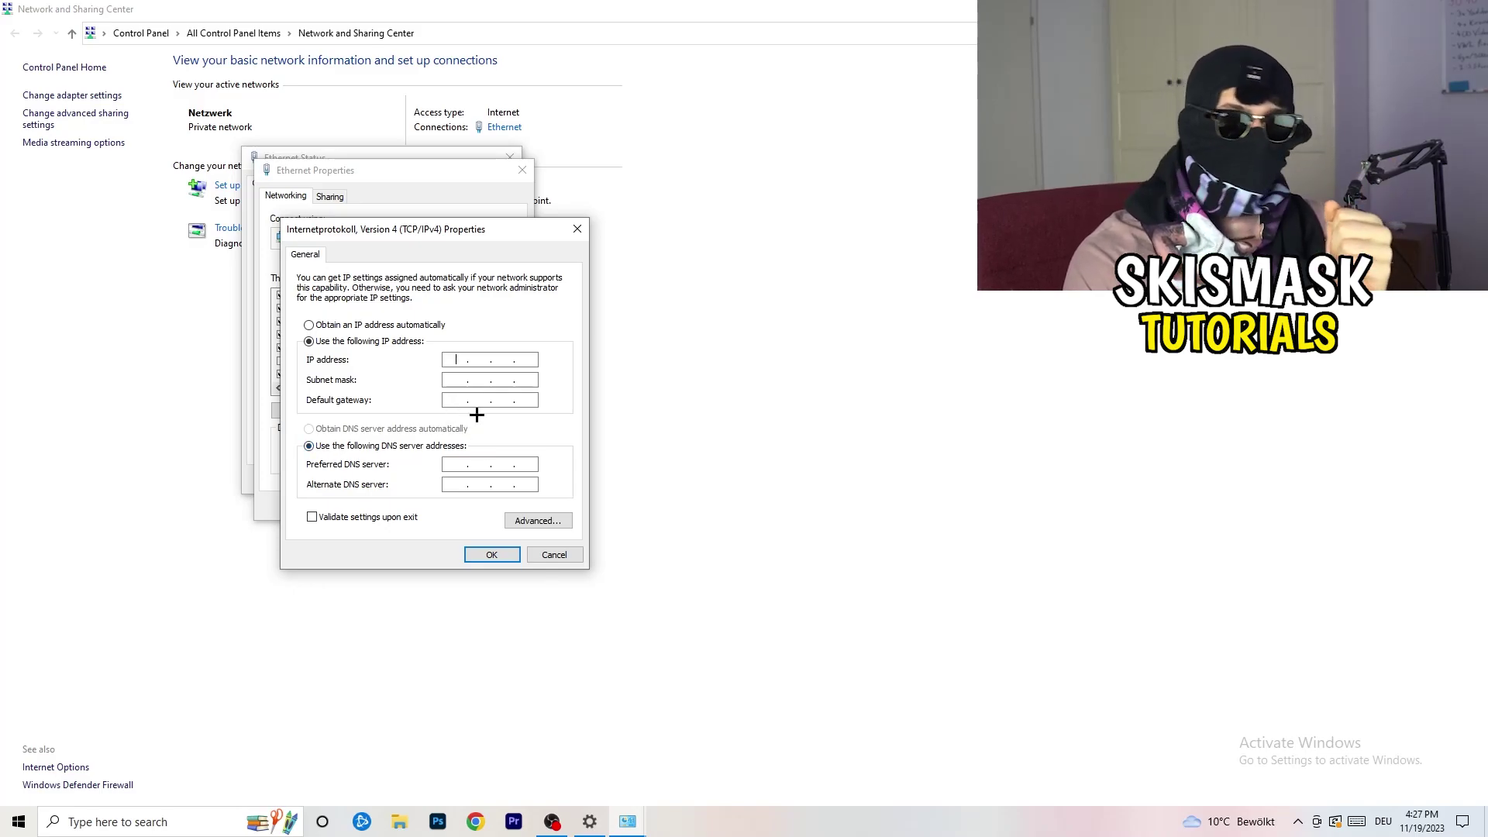
- Close the IPv4, Ethernet Properties and Ethernet Status dialogs without saving, then the Sharing Center
click(577, 226)
click(523, 169)
click(509, 157)
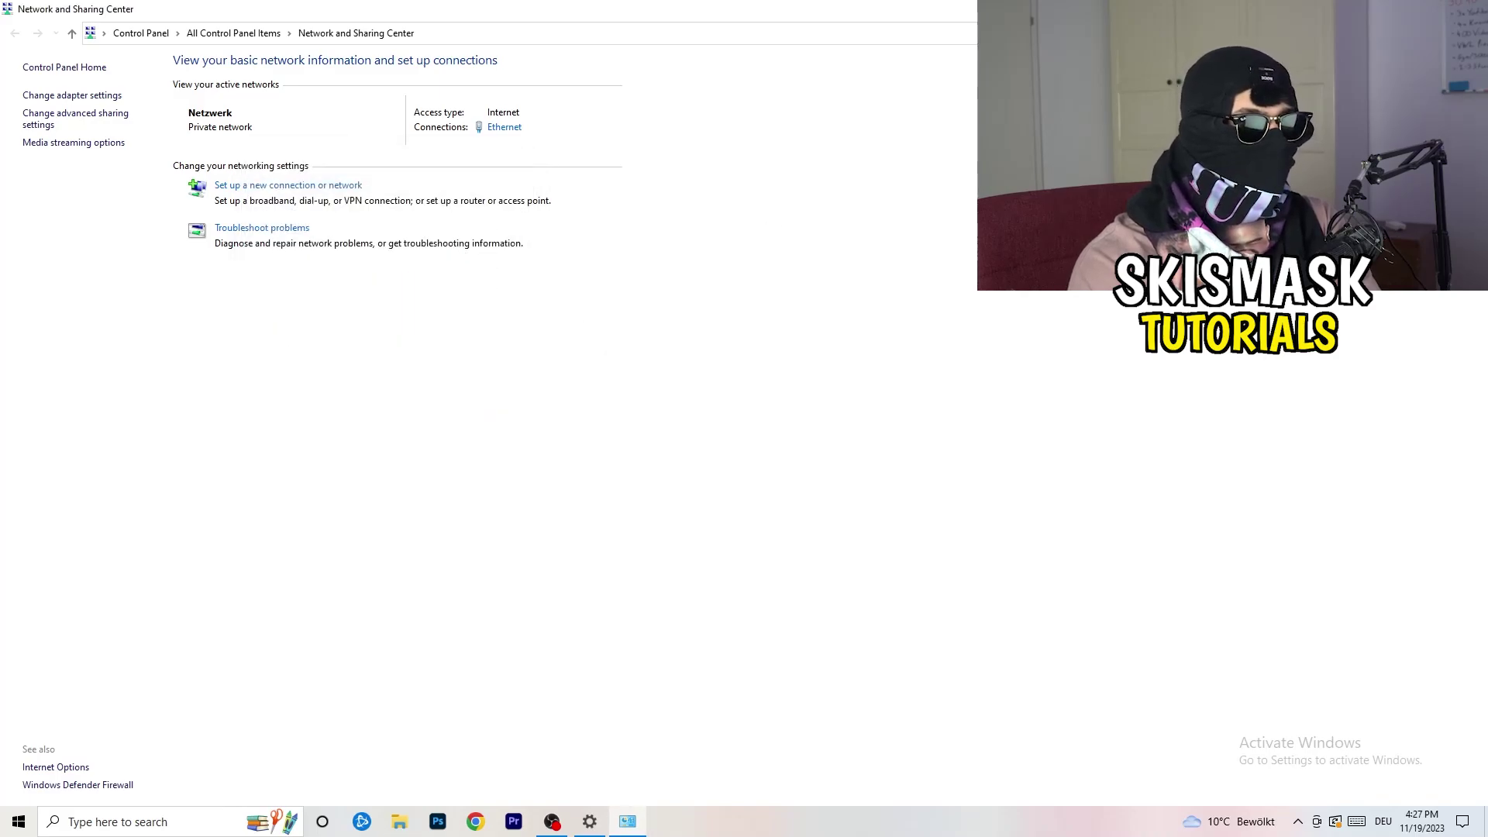
key(alt+F4)
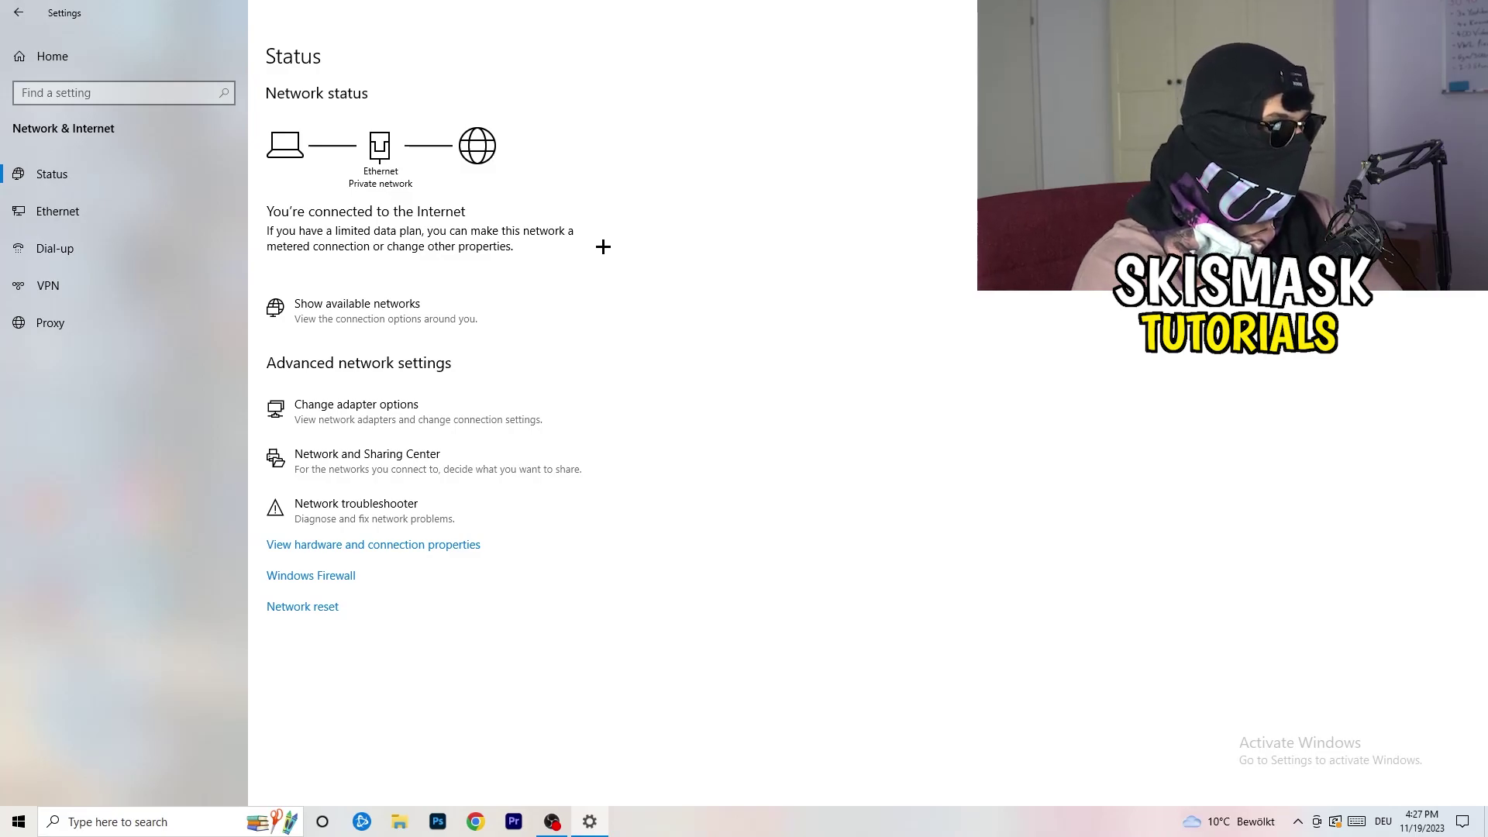
- Show the available networks from the Network Status page
click(392, 303)
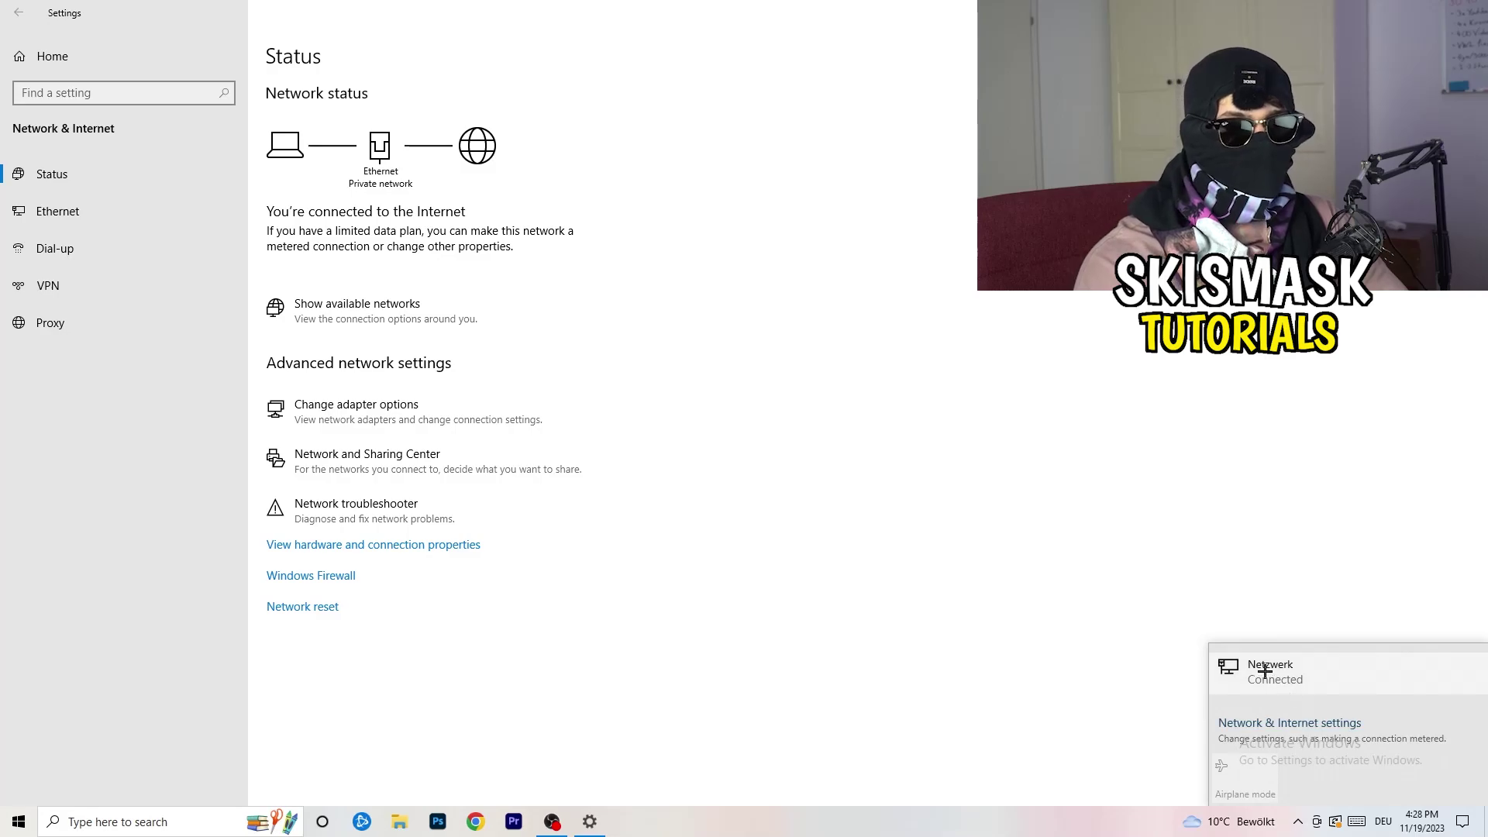
- Go back to Network & Internet settings from the networks list and close Settings
click(1289, 723)
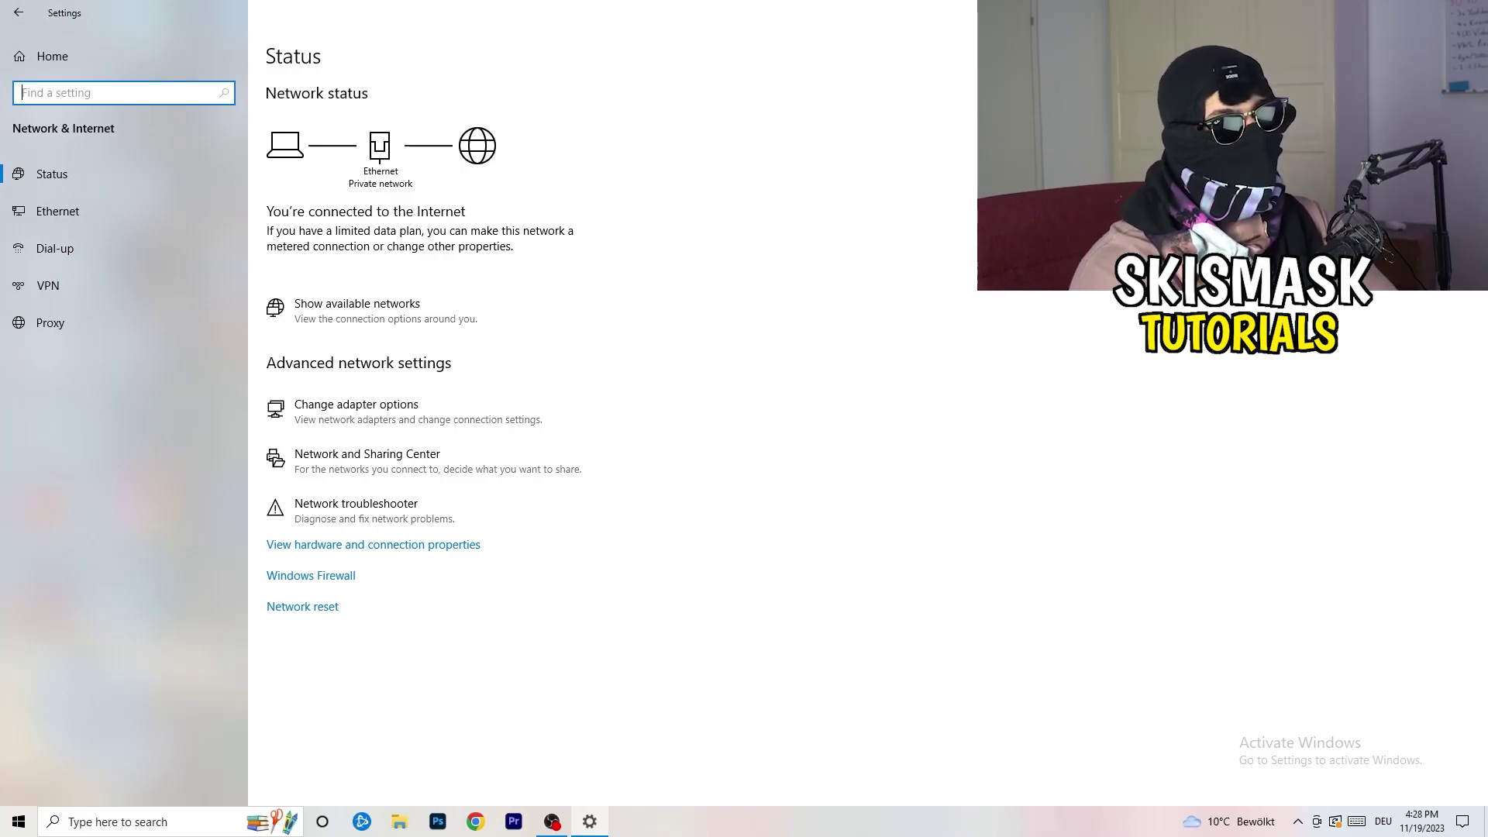
key(alt+F4)
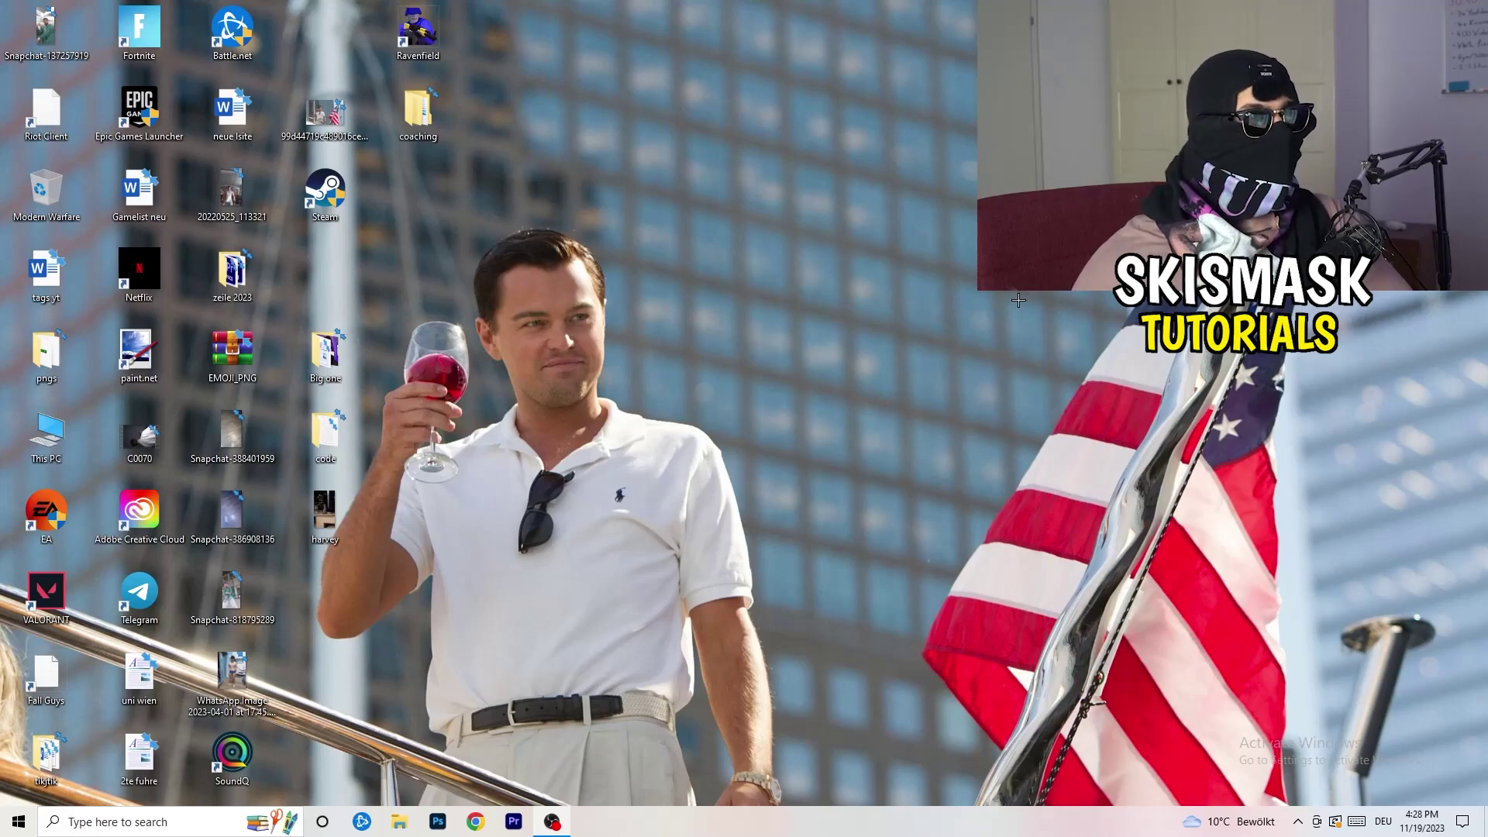
click(19, 822)
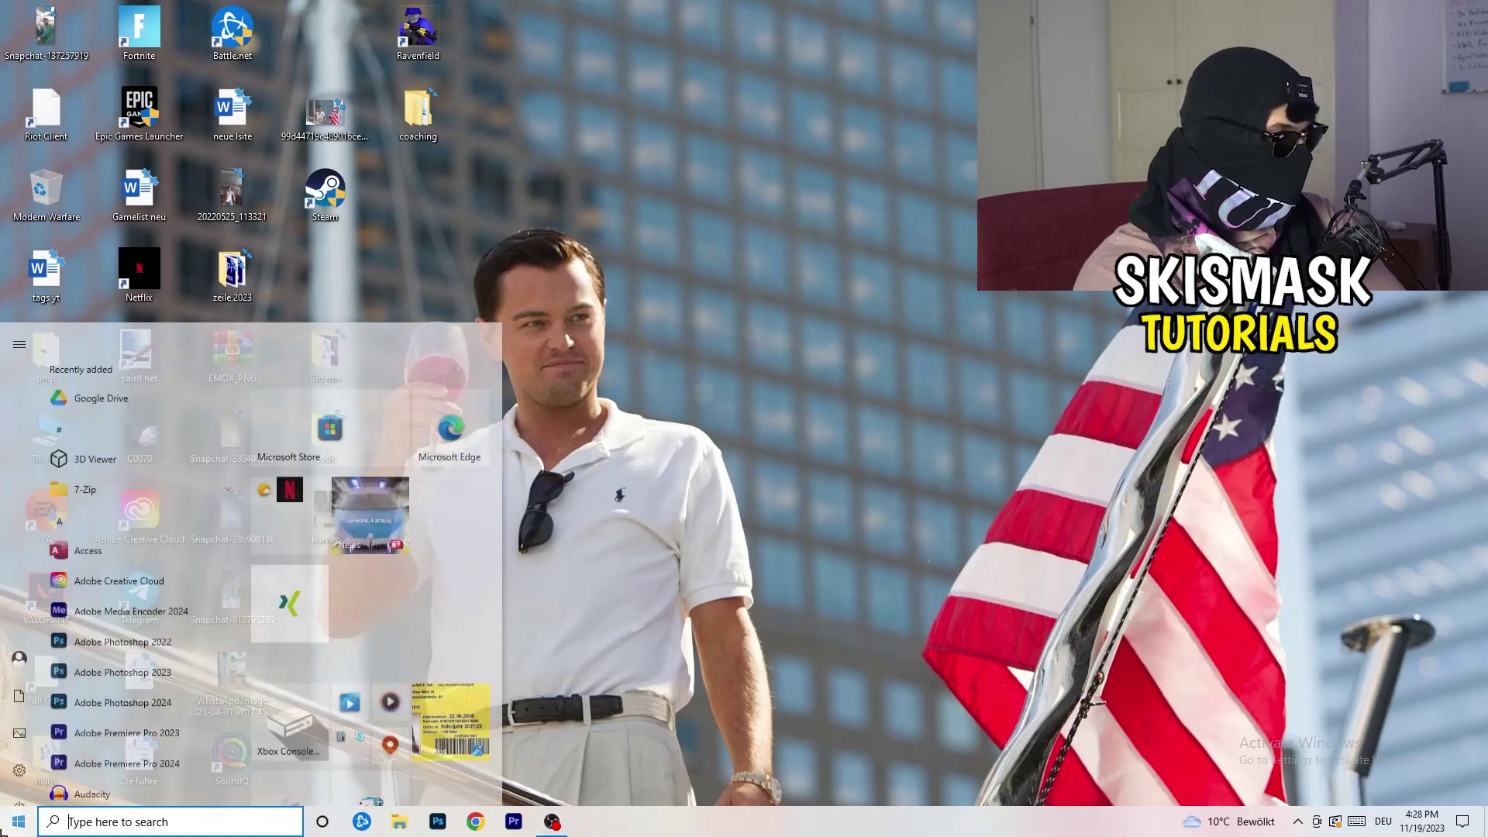
click(19, 746)
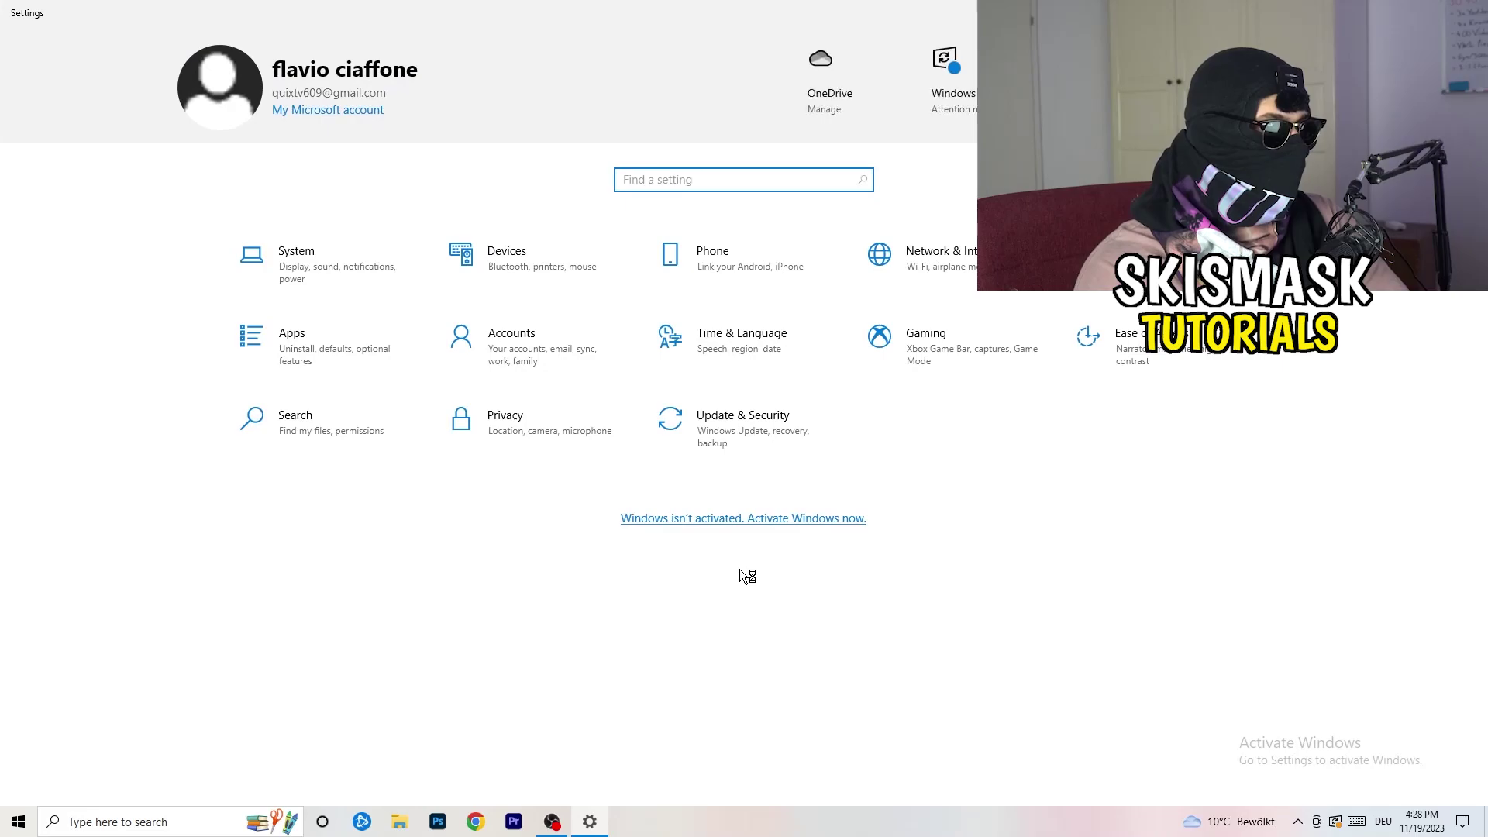
click(714, 434)
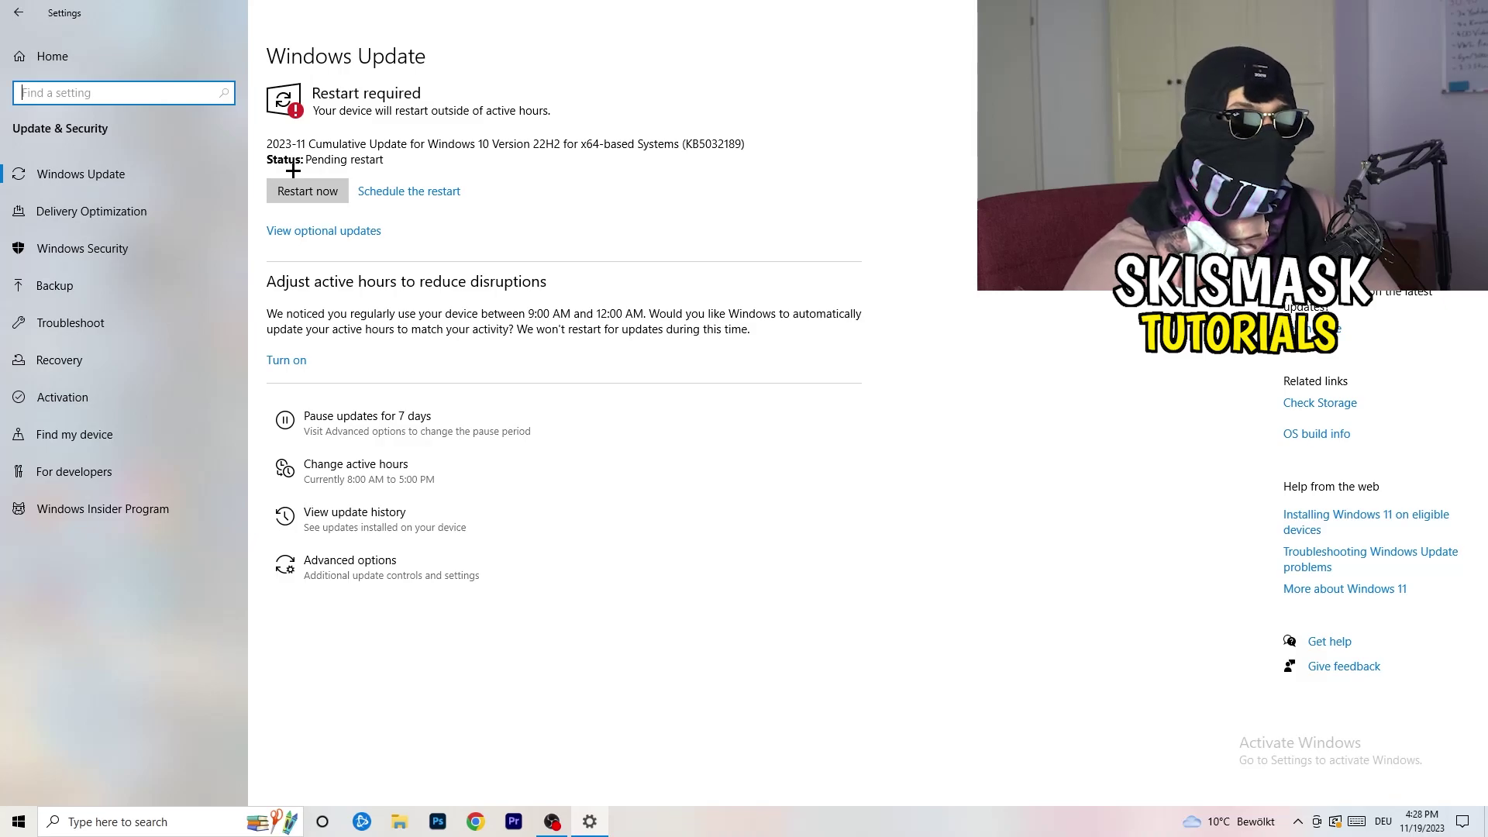
click(302, 191)
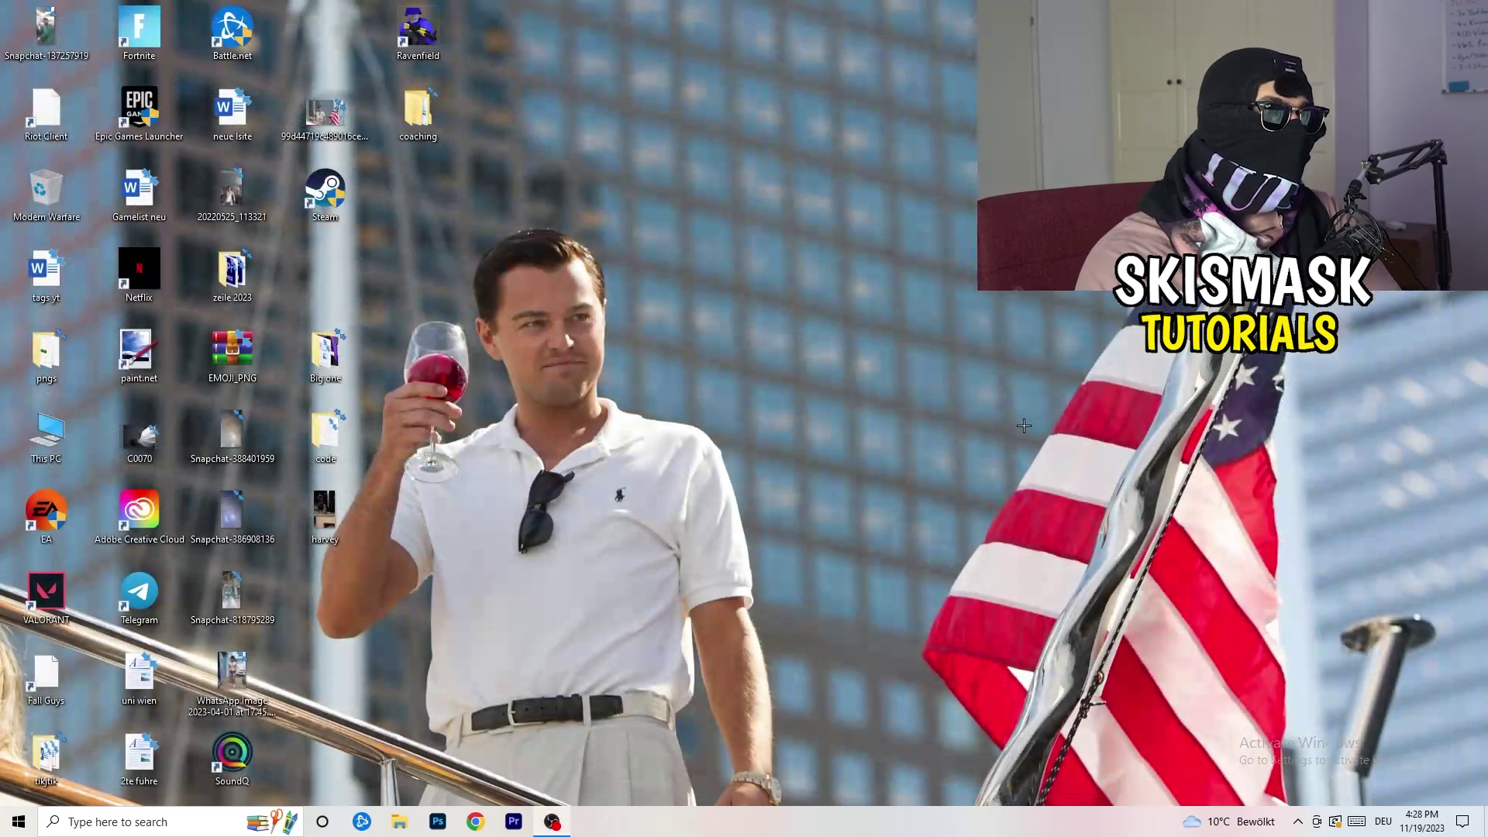